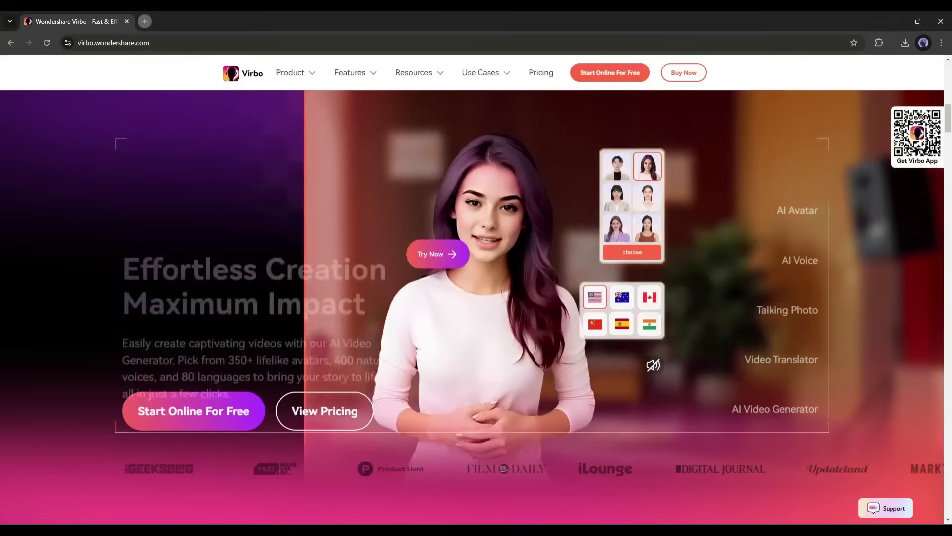
- Scroll down through the Virbo product page to review its offerings
scroll(438, 254, "down", 6)
scroll(438, 254, "down", 7)
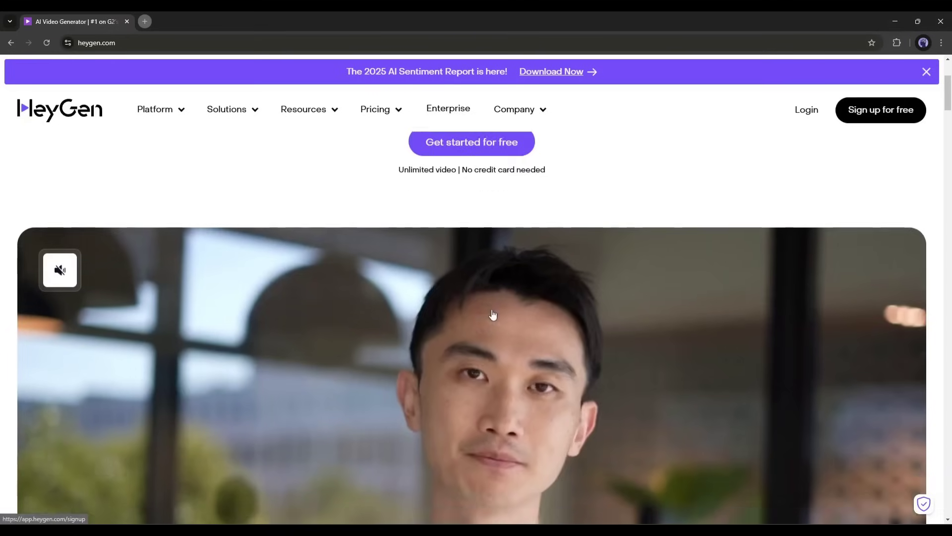
scroll(492, 310, "down", 6)
scroll(492, 314, "down", 10)
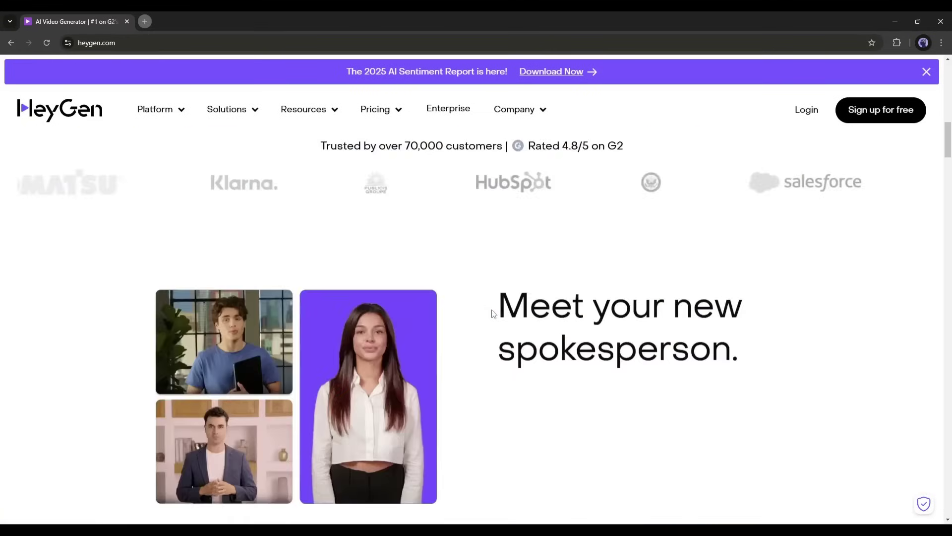
scroll(481, 314, "down", 10)
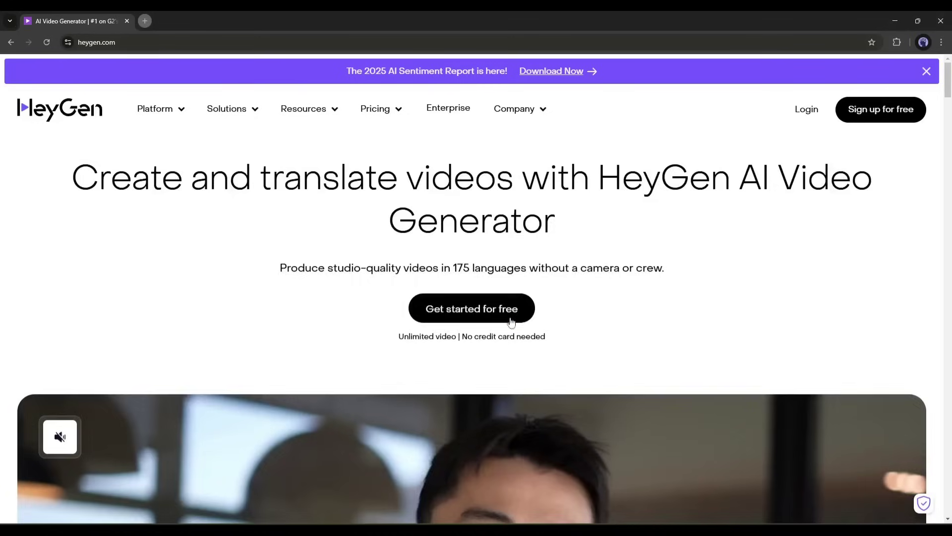
scroll(512, 321, "down", 5)
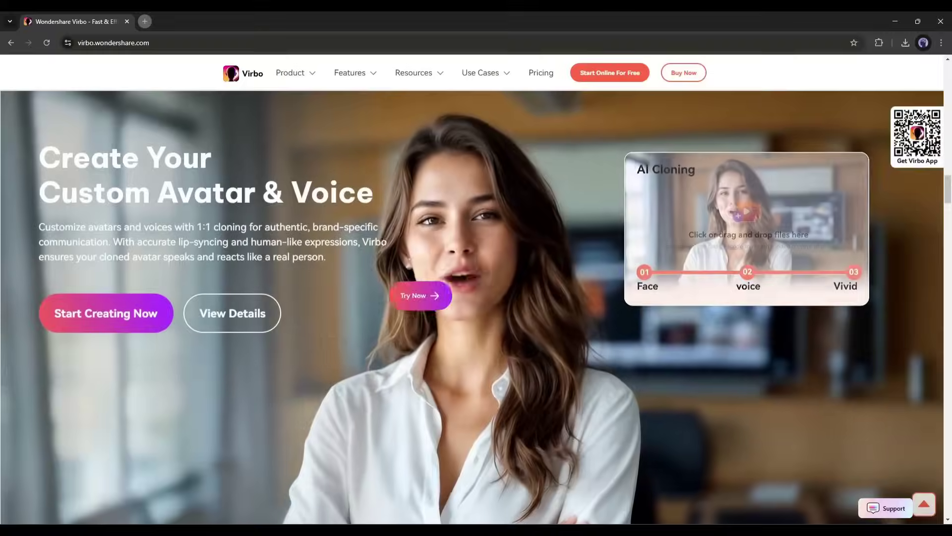
scroll(420, 300, "down", 5)
scroll(421, 300, "down", 15)
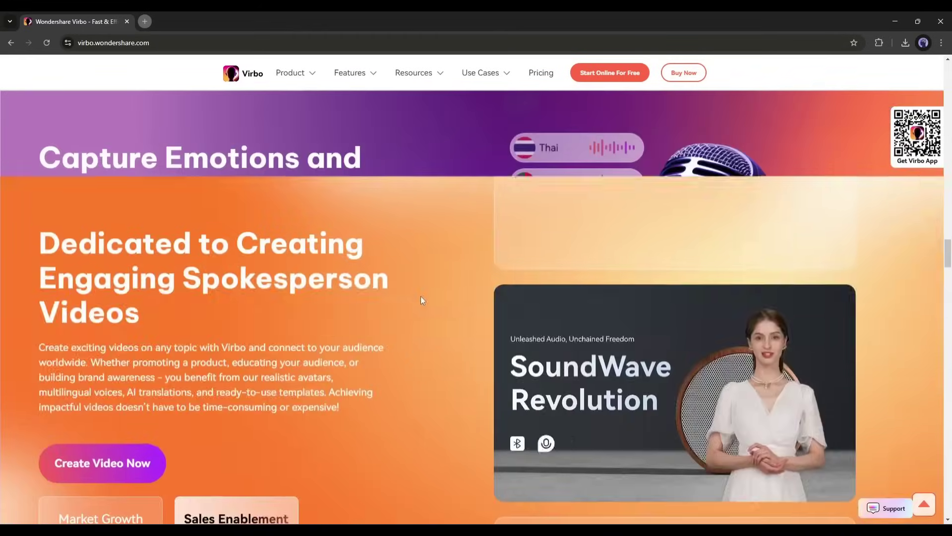
scroll(421, 300, "down", 3)
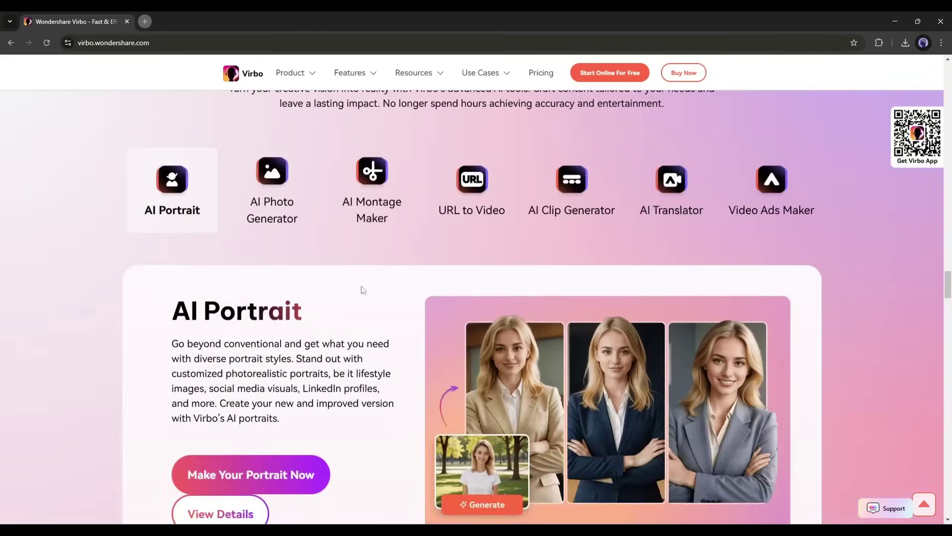
- Preview the AI Photo Generator, AI Montage Maker, URL to Video, AI Clip Generator, AI Translator and Video Ads Maker features
left_click(286, 201)
scroll(342, 152, "down", 1)
left_click(342, 152)
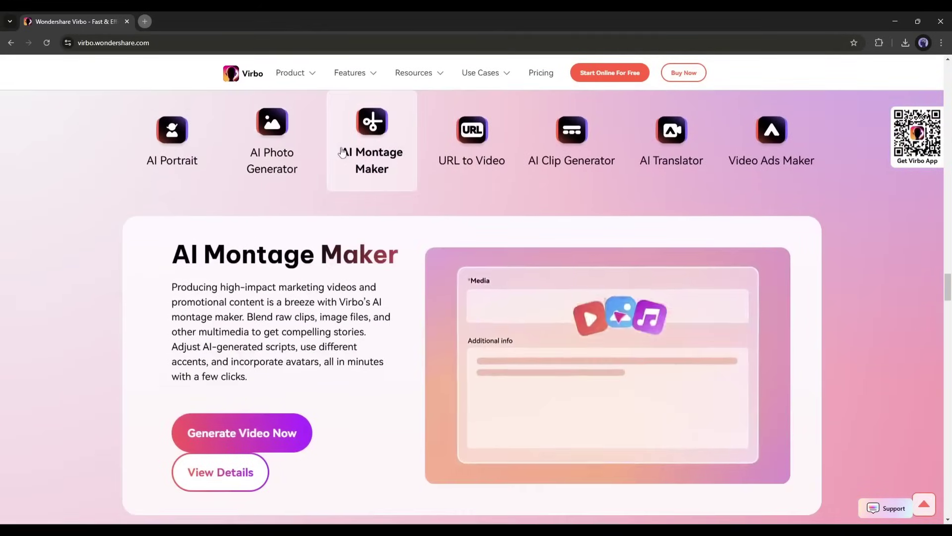
left_click(452, 142)
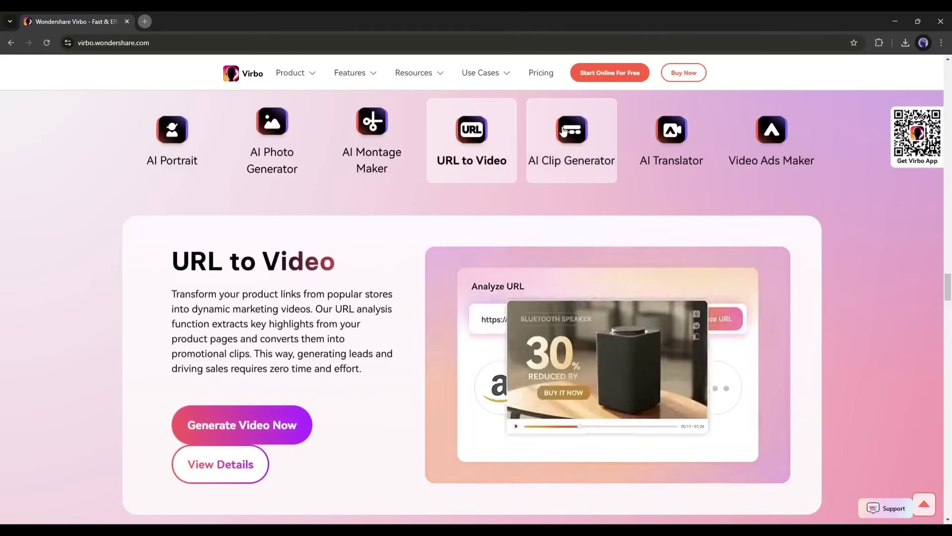
left_click(564, 130)
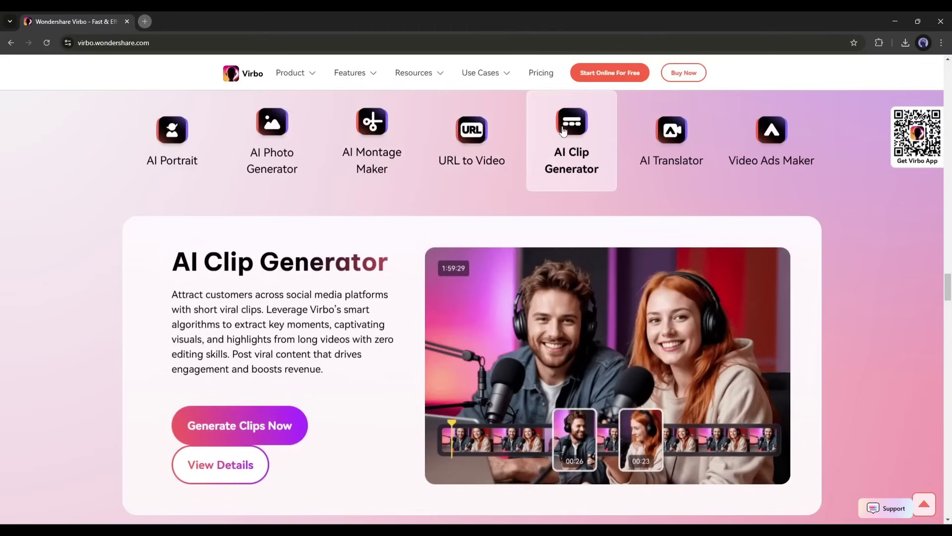
left_click(651, 131)
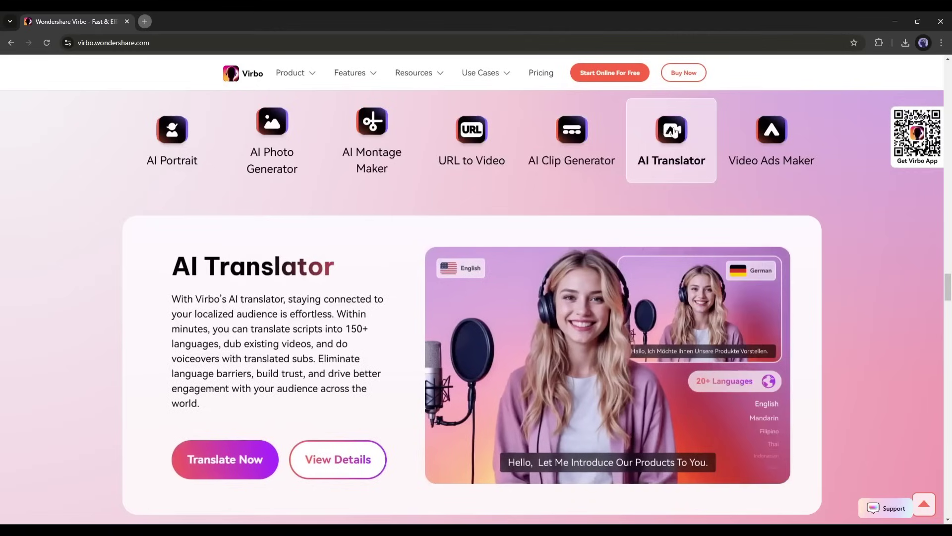
left_click(754, 133)
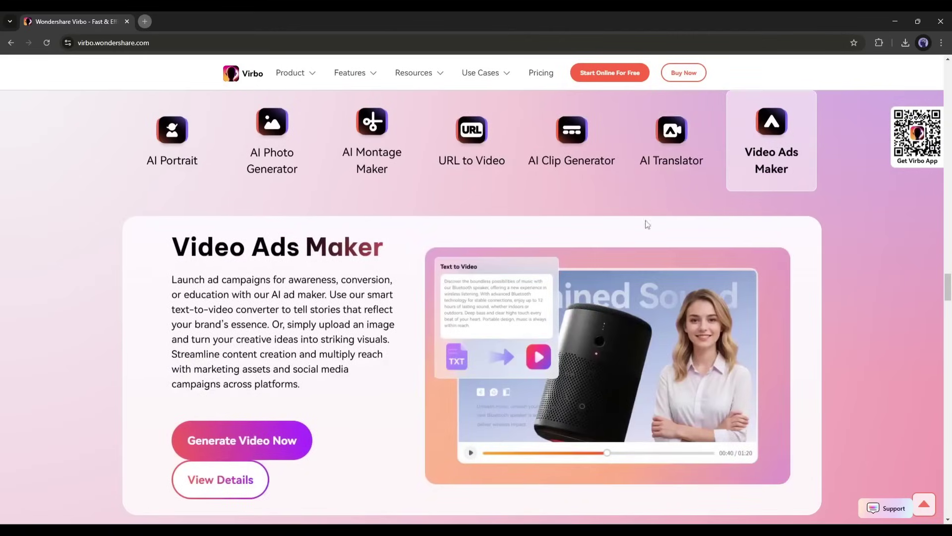
- Launch Virbo online in a new tab and sign in with a Google account
scroll(647, 224, "down", 12)
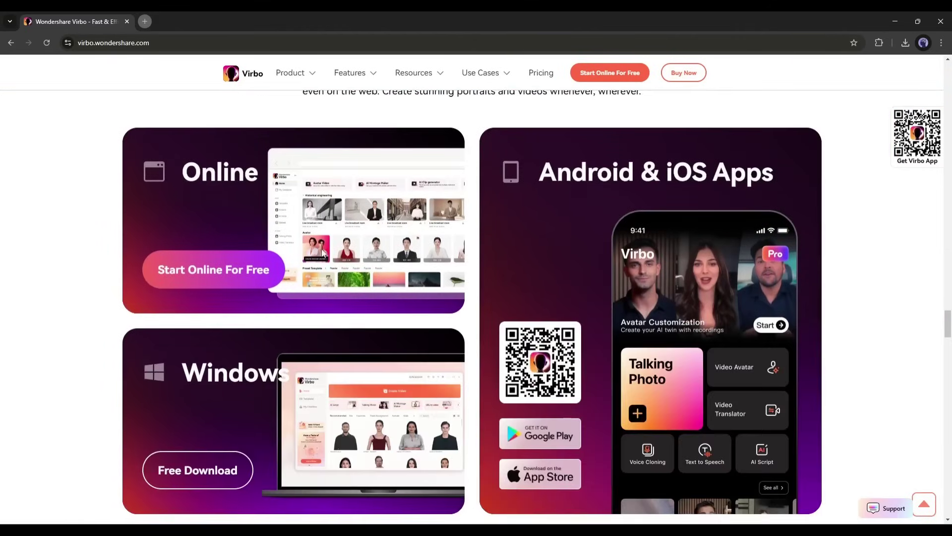
scroll(322, 252, "down", 11)
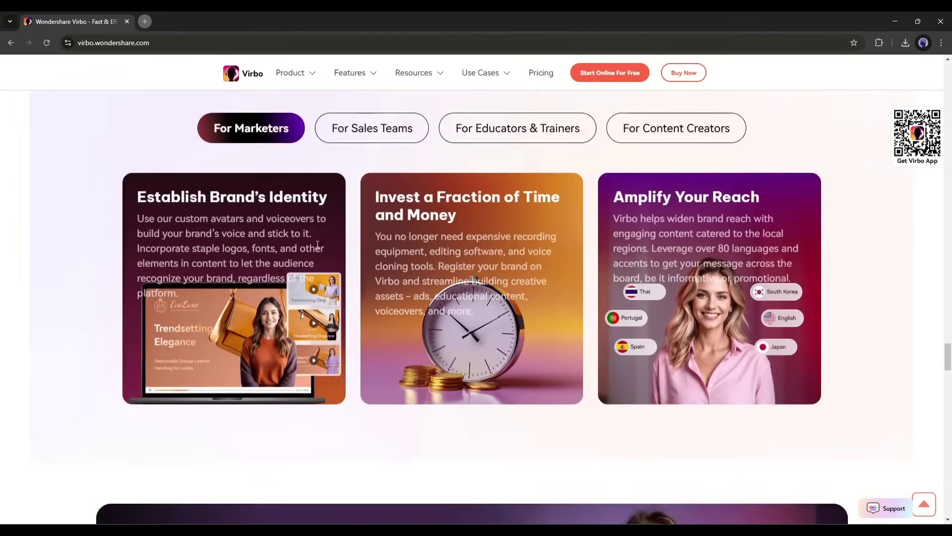
scroll(317, 244, "down", 3)
scroll(248, 229, "up", 20)
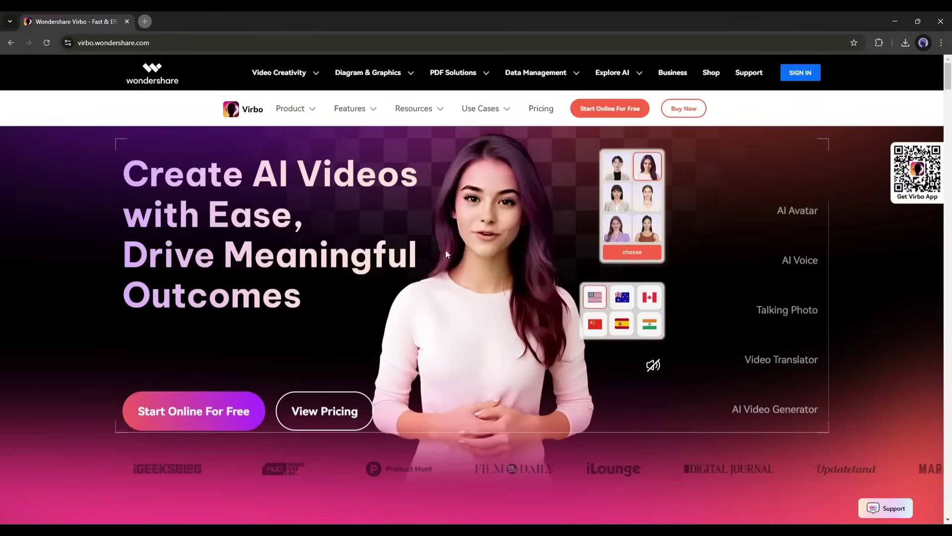
left_click(198, 408)
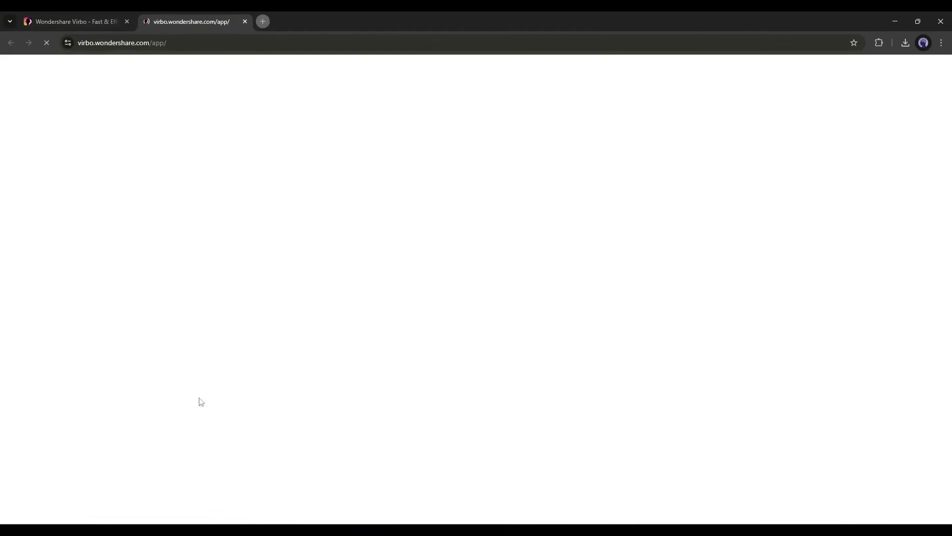
left_click(508, 235)
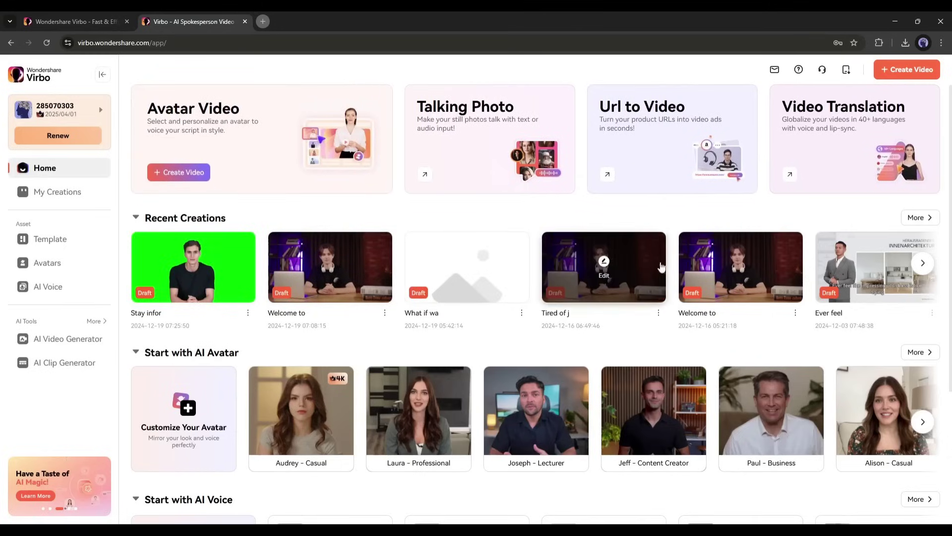
left_click(923, 265)
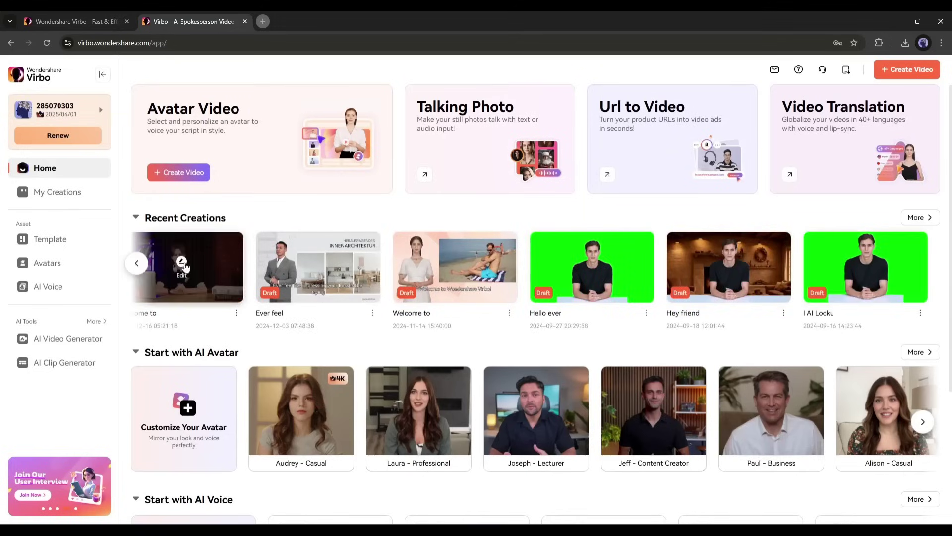
left_click(134, 264)
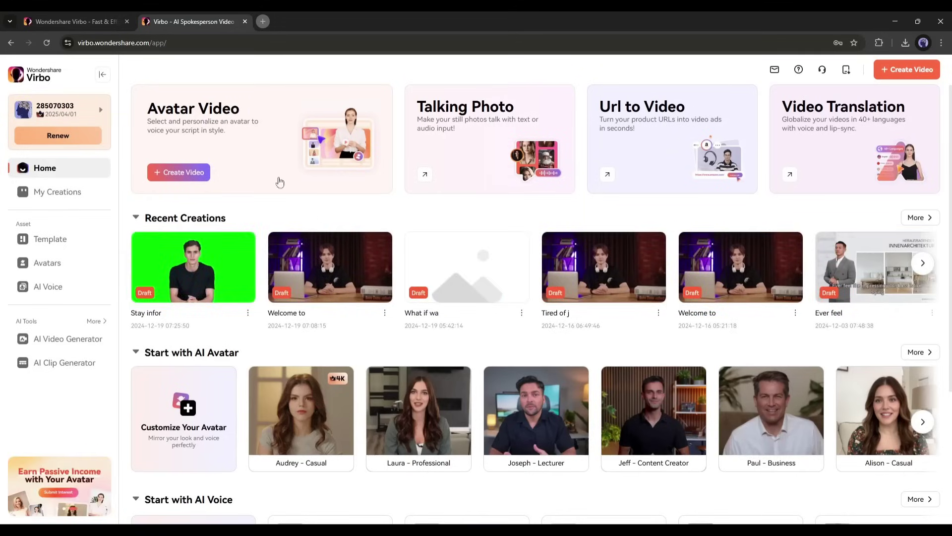
scroll(188, 323, "down", 4)
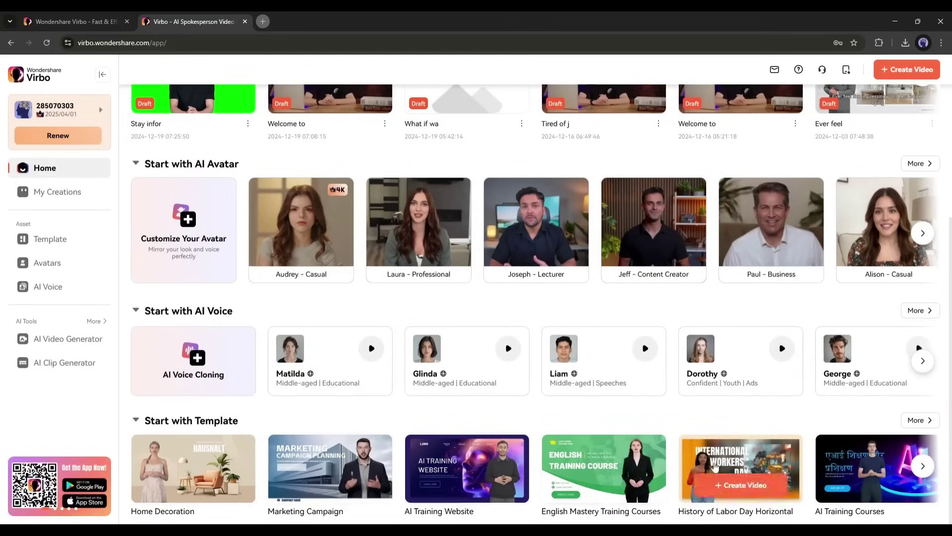
scroll(433, 219, "up", 4)
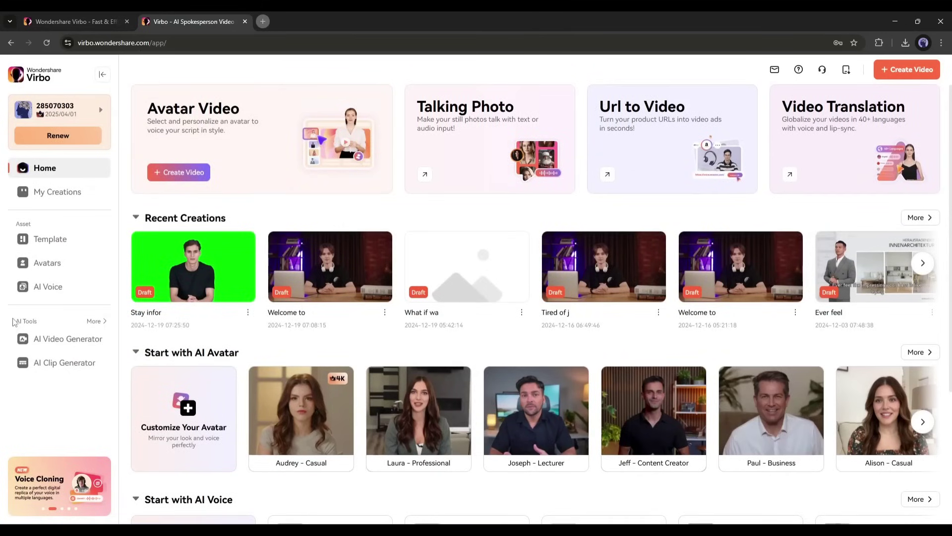
mouse_move(99, 323)
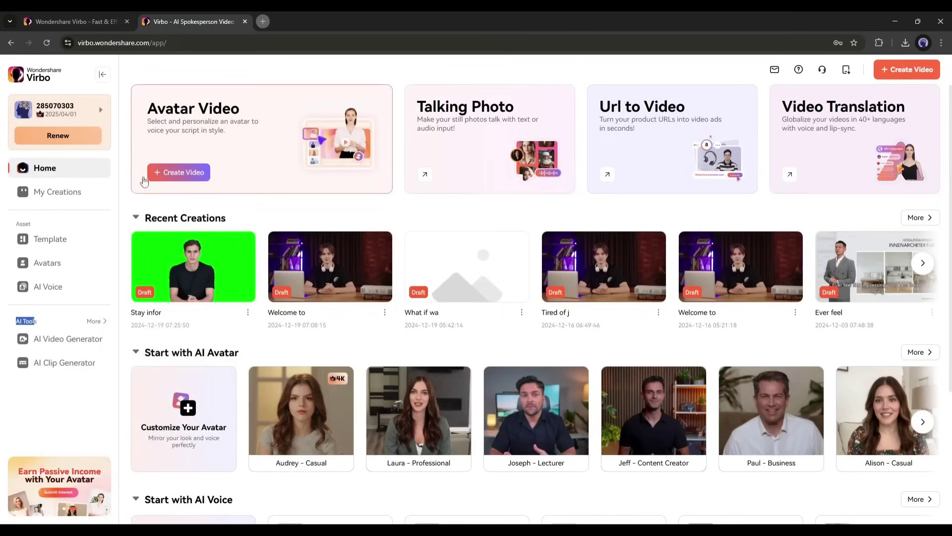
- Start a new Avatar Video project in Landscape 16:9 format
left_click(268, 144)
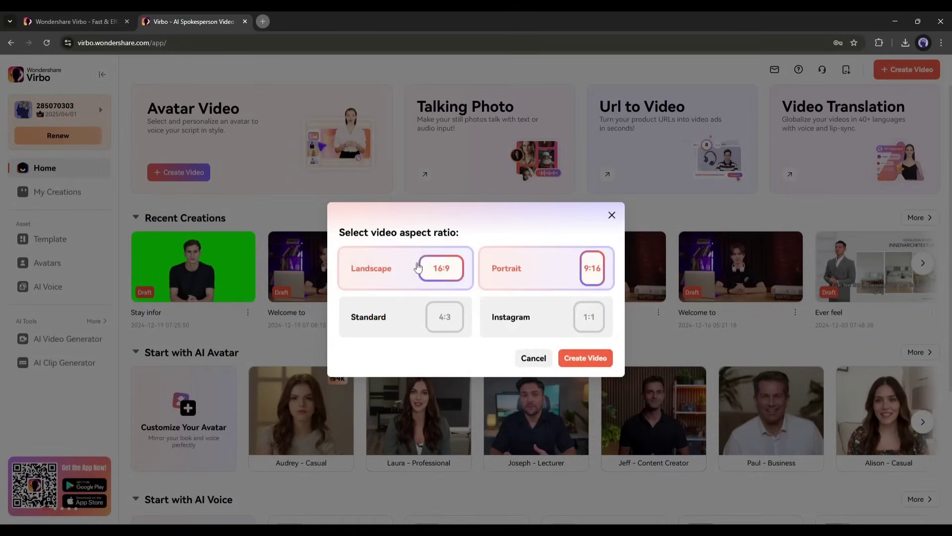
left_click(585, 357)
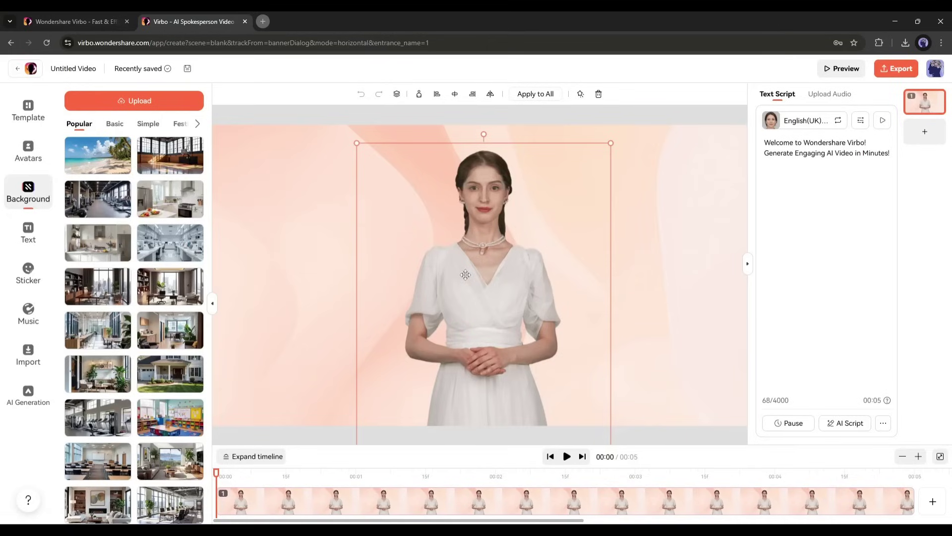
- Browse the video avatar categories from Fixed Background through Lifestyle and back to Recommended
left_click(29, 144)
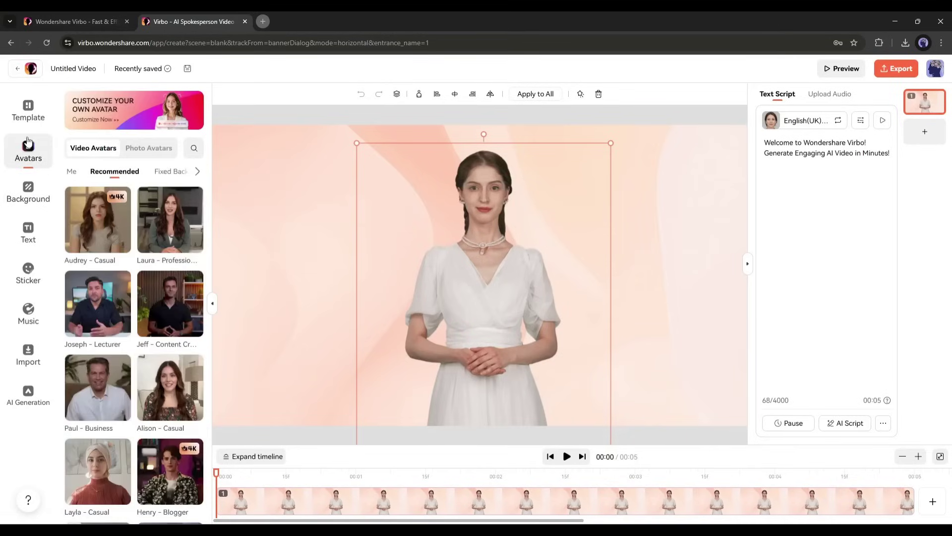
scroll(80, 266, "down", 10)
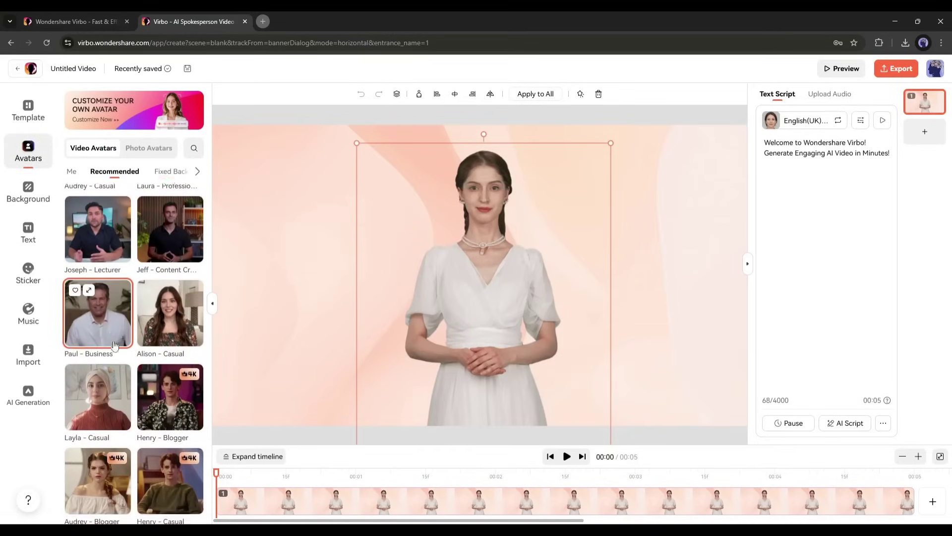
scroll(114, 342, "up", 10)
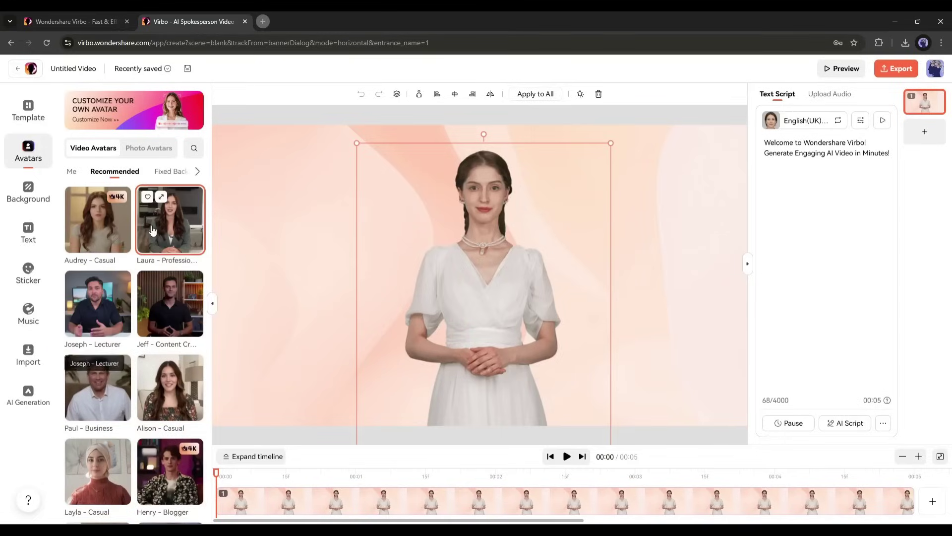
left_click(171, 171)
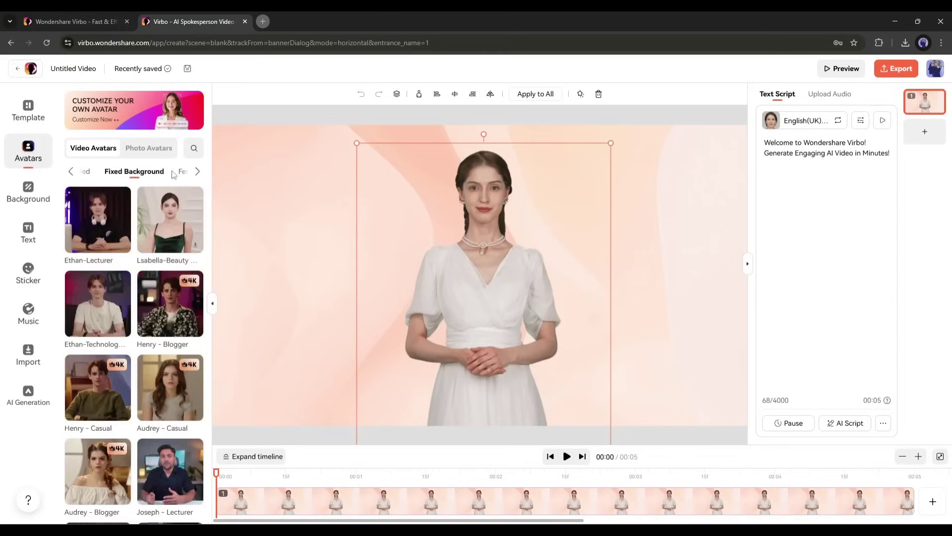
left_click(173, 171)
left_click(171, 172)
left_click(171, 171)
left_click(173, 171)
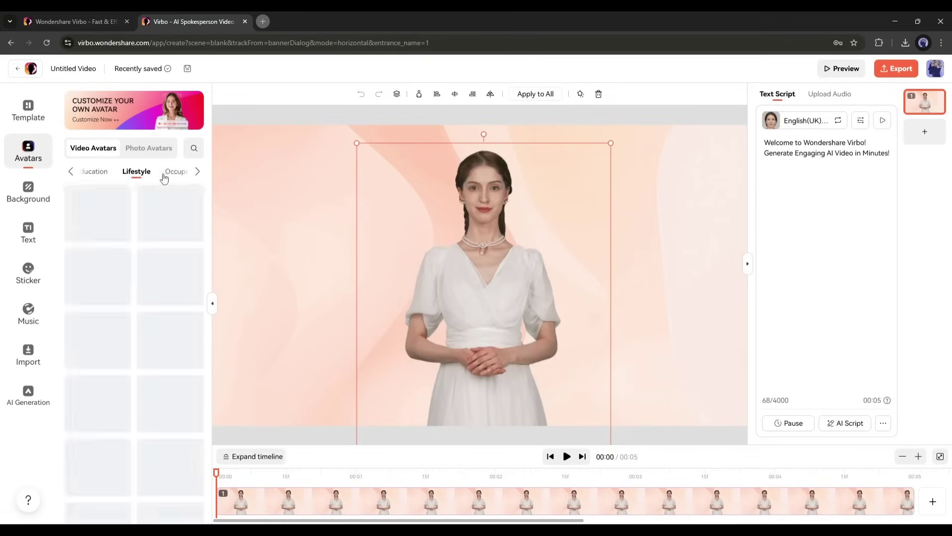
left_click(179, 171)
left_click(136, 171)
left_click(105, 172)
left_click(92, 173)
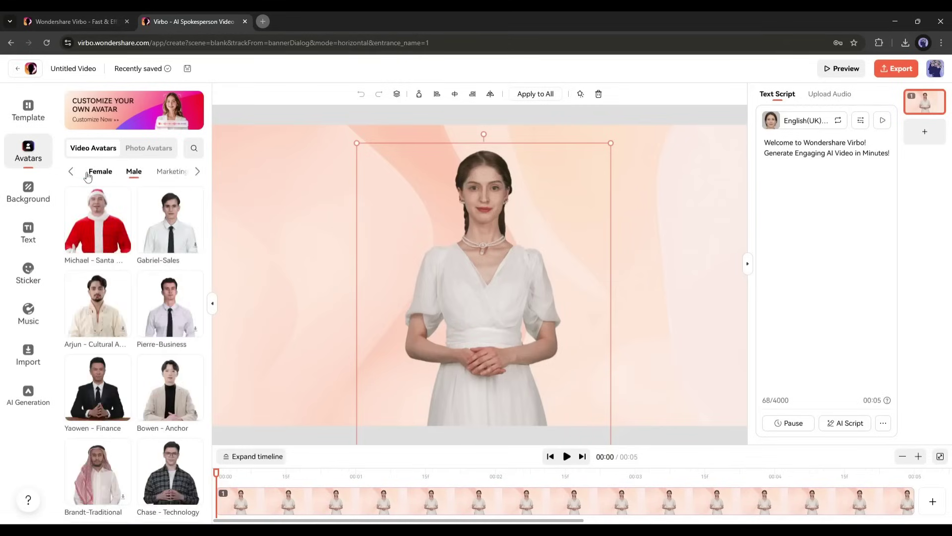
left_click(87, 173)
left_click(90, 172)
- Look through the trending, stylized and casual Photo Avatars, then dismiss the Create photo avatar dialog
left_click(139, 155)
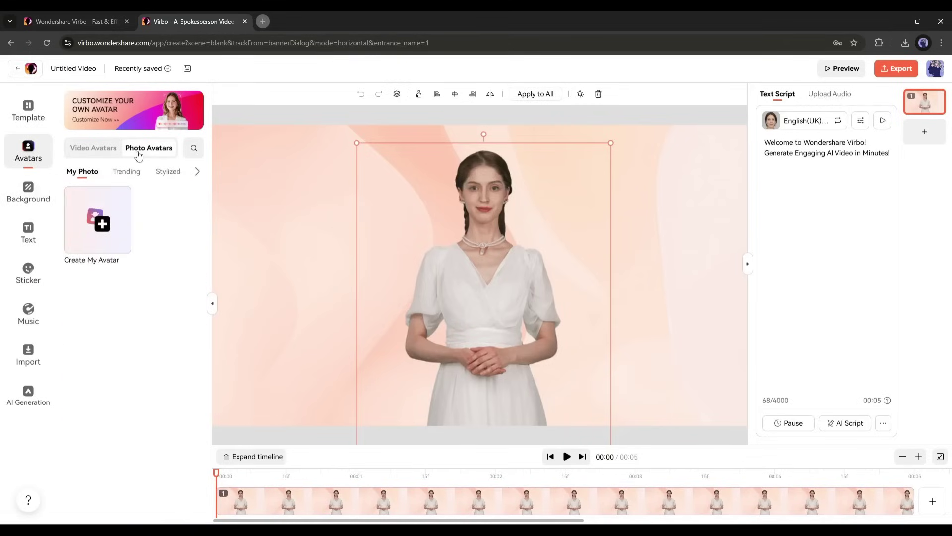
left_click(129, 173)
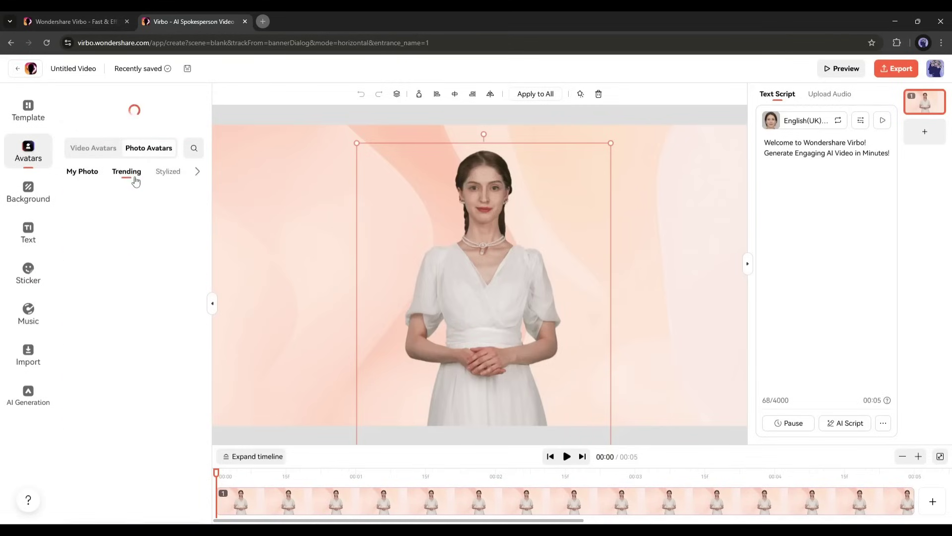
left_click(167, 172)
left_click(179, 172)
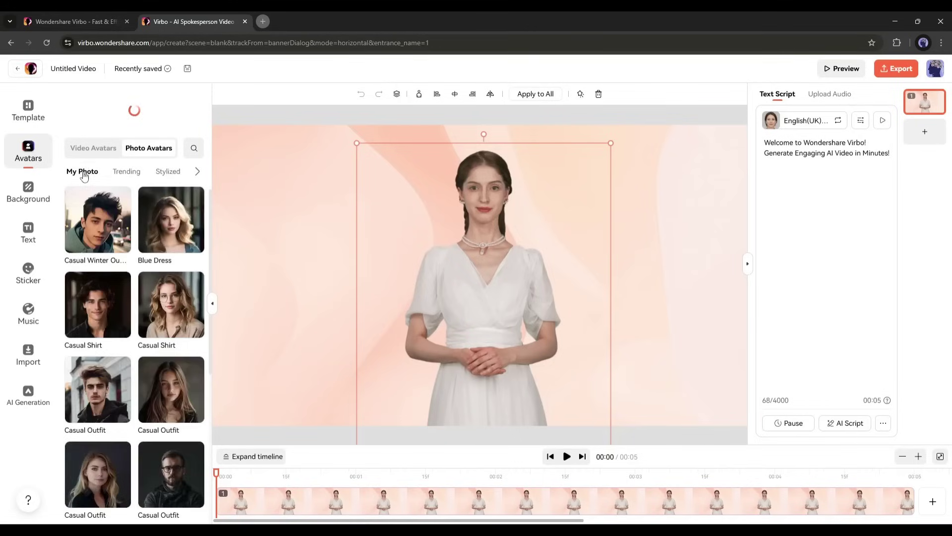
left_click(123, 230)
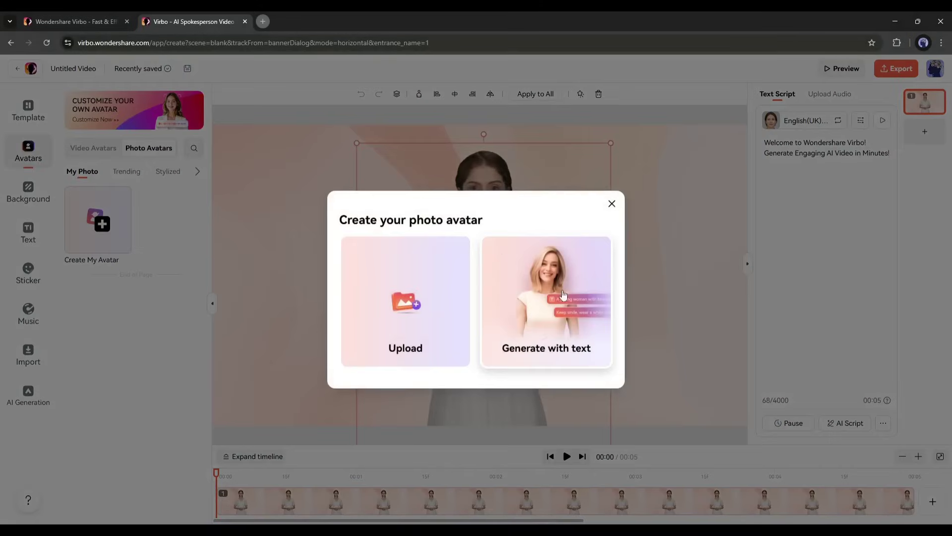
left_click(610, 204)
- Switch back to Video Avatars and show the Fixed Background category
left_click(86, 151)
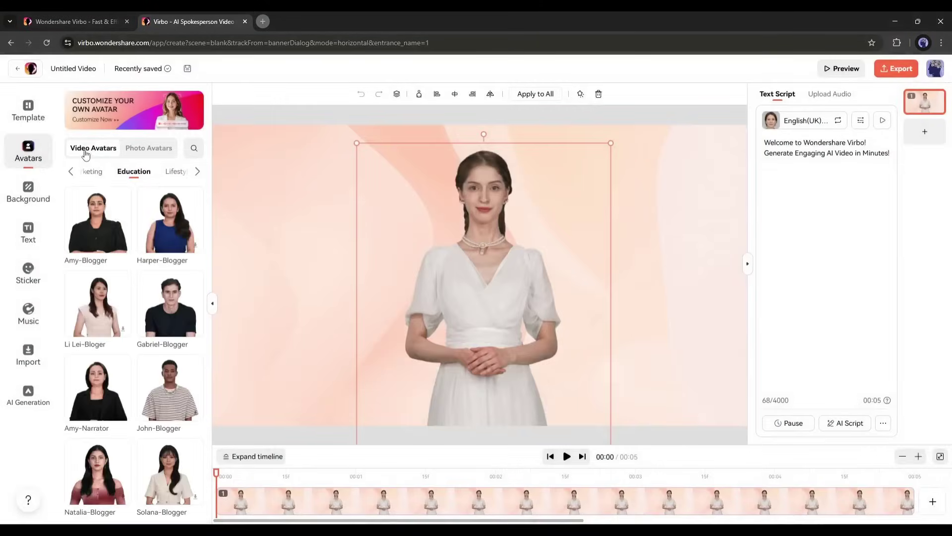
left_click(93, 178)
left_click(92, 177)
left_click(93, 177)
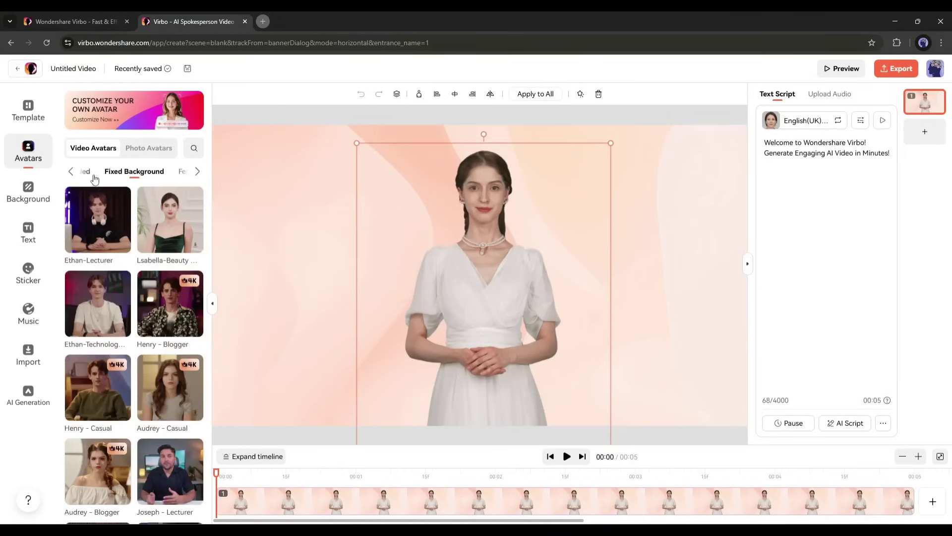
scroll(134, 298, "down", 4)
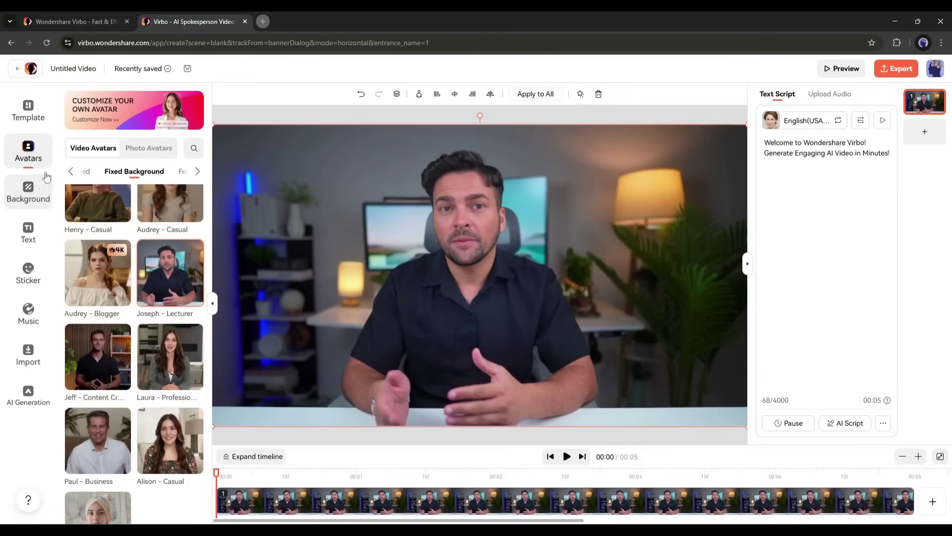
- Look through the Template library
left_click(44, 115)
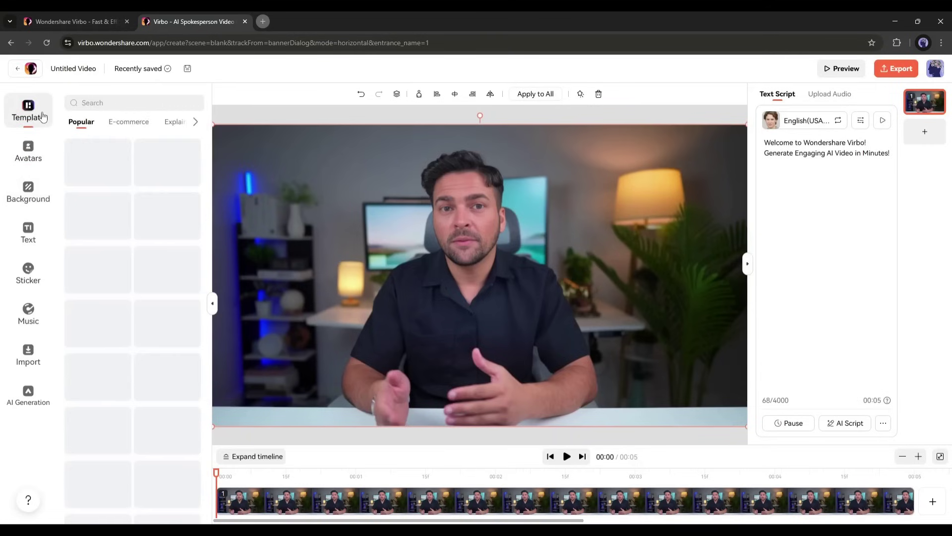
scroll(121, 254, "down", 5)
scroll(120, 254, "down", 18)
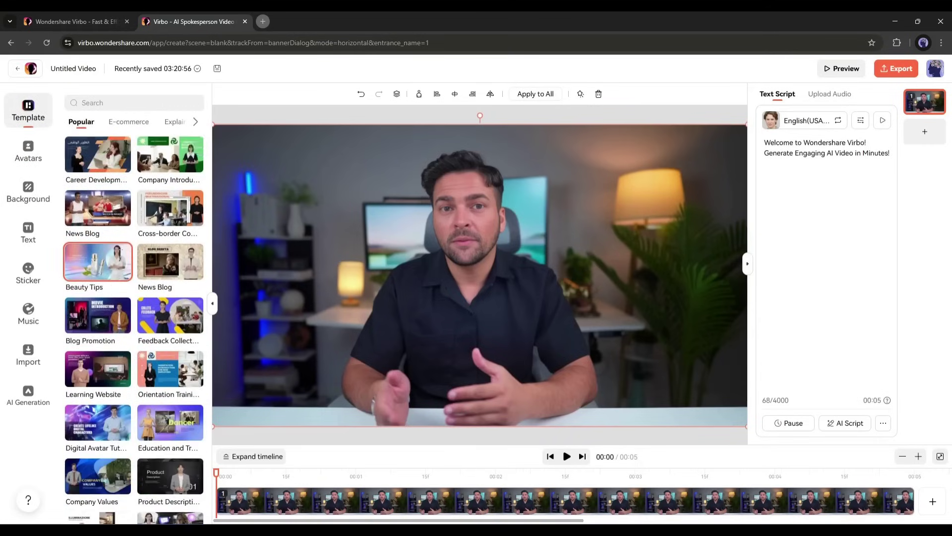
scroll(121, 257, "up", 5)
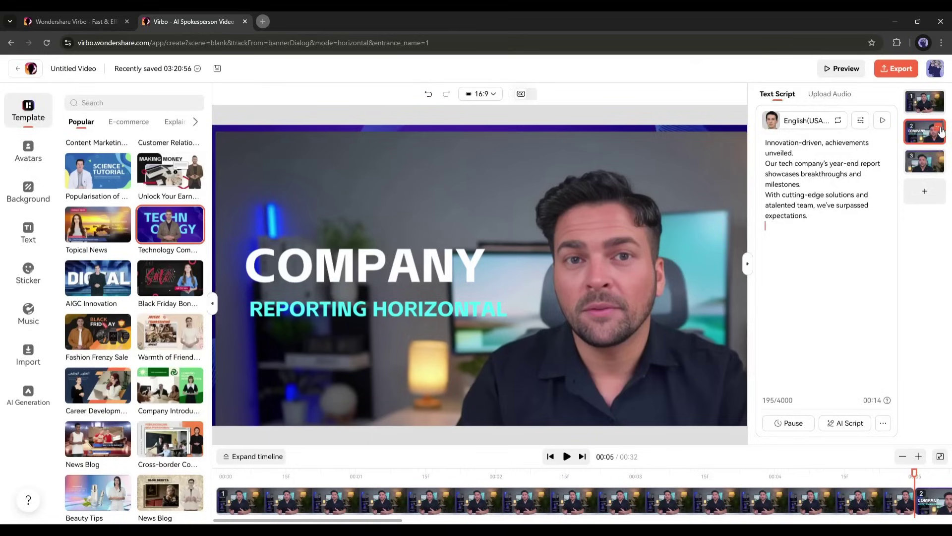
- Delete the two extra template scenes so only the 5-second Joseph scene remains
left_click(941, 130)
left_click(904, 180)
left_click(925, 150)
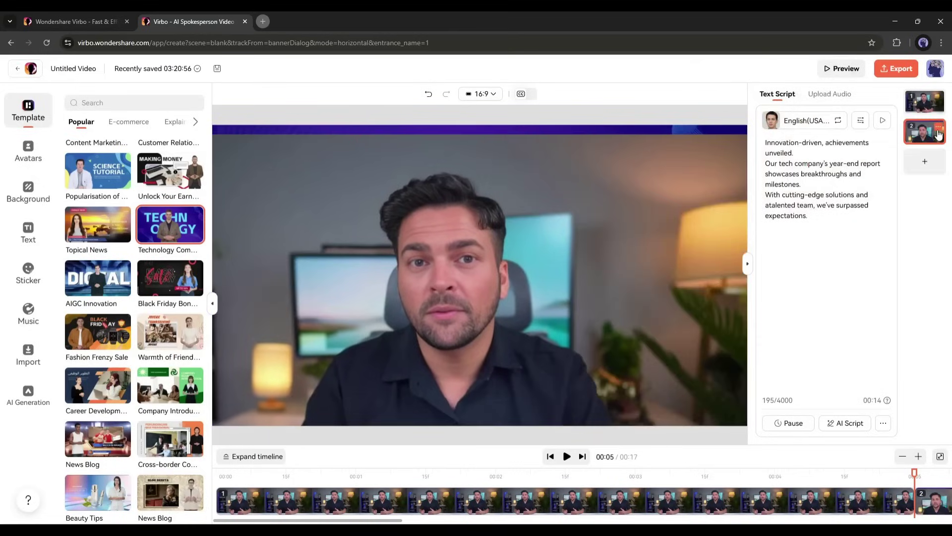
left_click(918, 177)
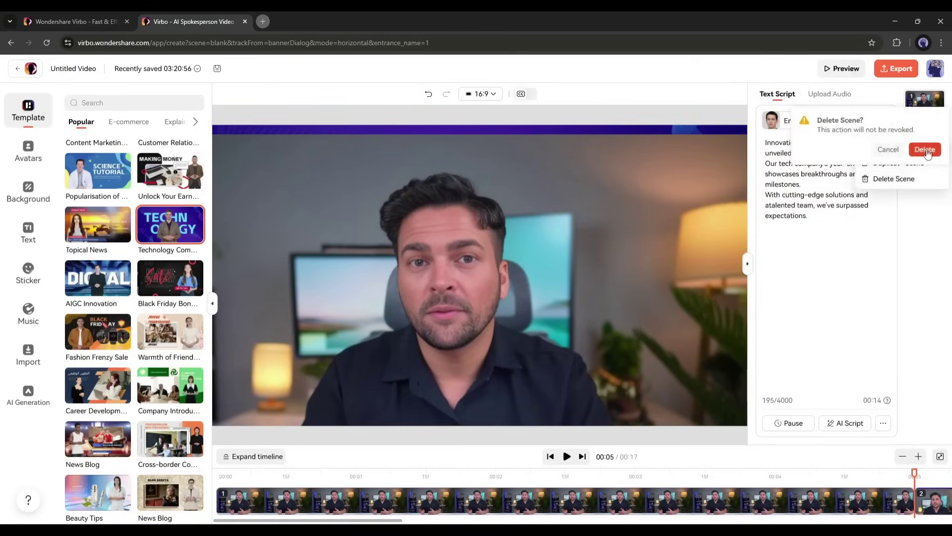
left_click(925, 150)
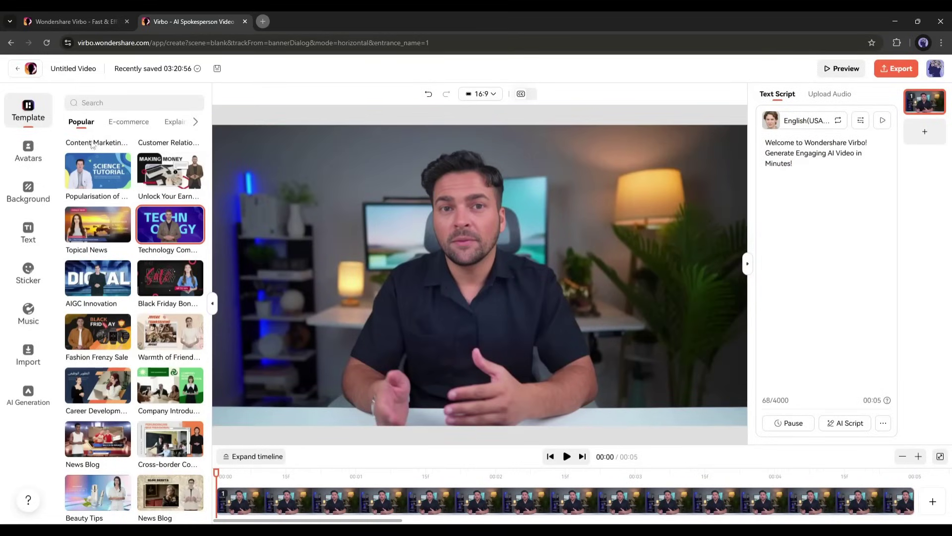
left_click(27, 193)
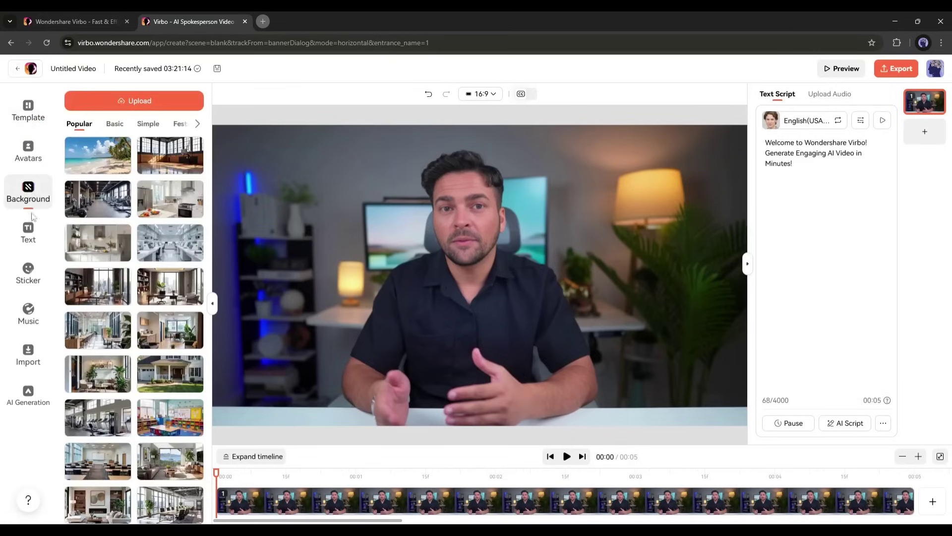
scroll(141, 223, "down", 7)
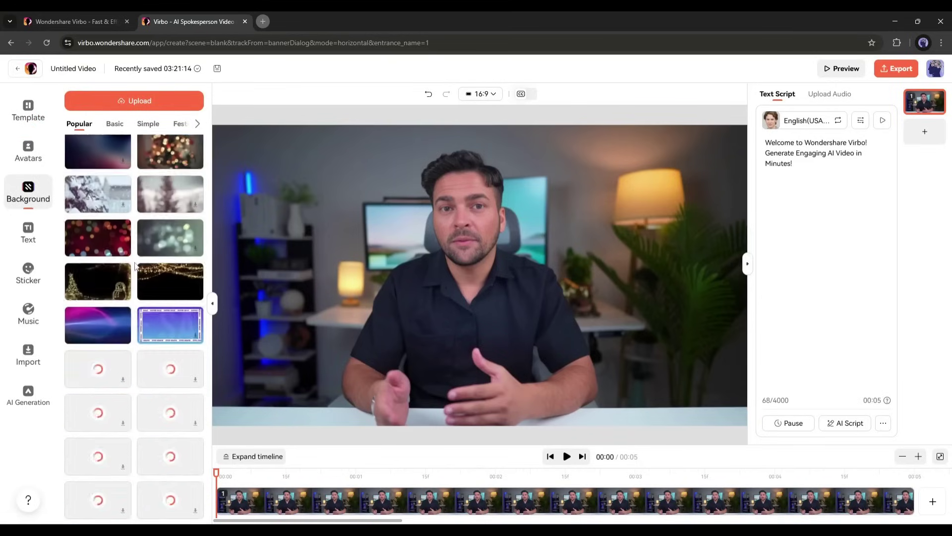
scroll(141, 263, "up", 7)
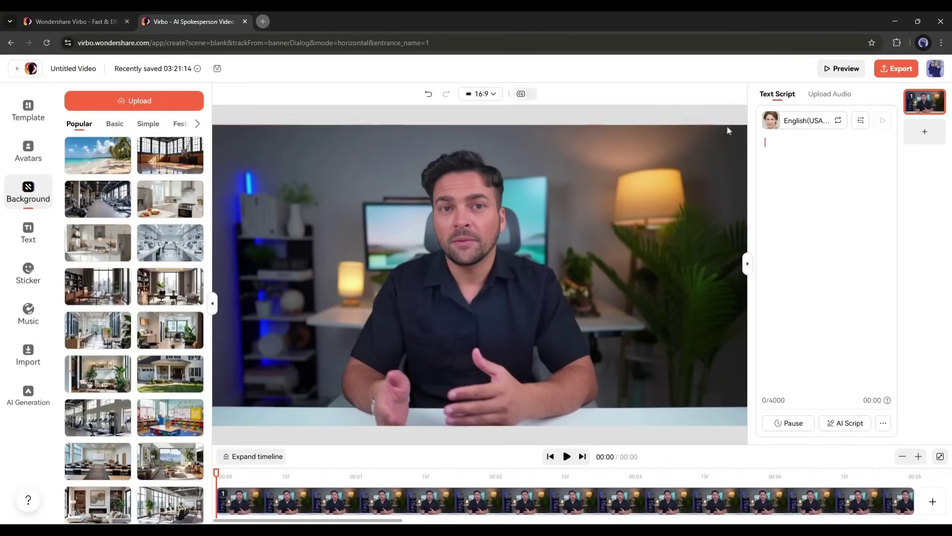
left_click(797, 195)
type("Welcome to Wondershare Virbo! Generate Engaging AI Video in Minutes!")
left_click(830, 94)
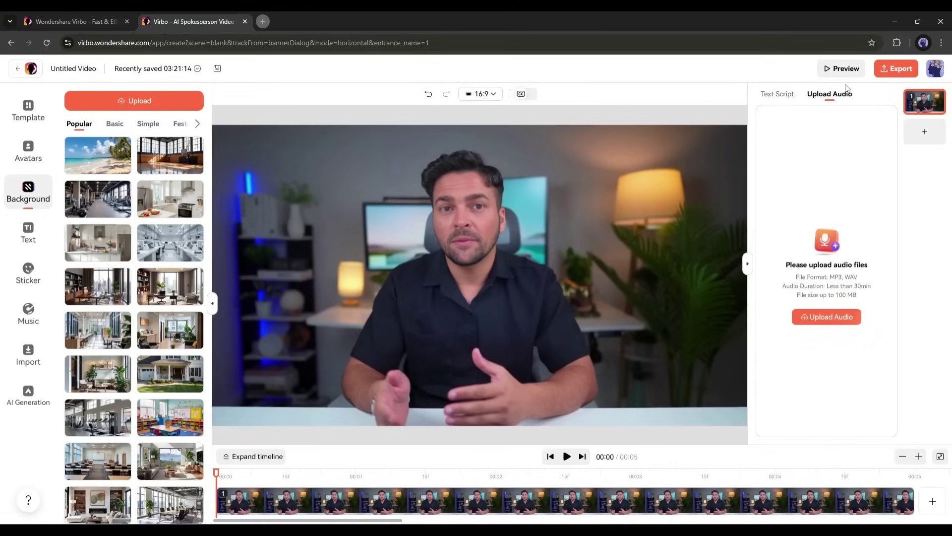
left_click(767, 93)
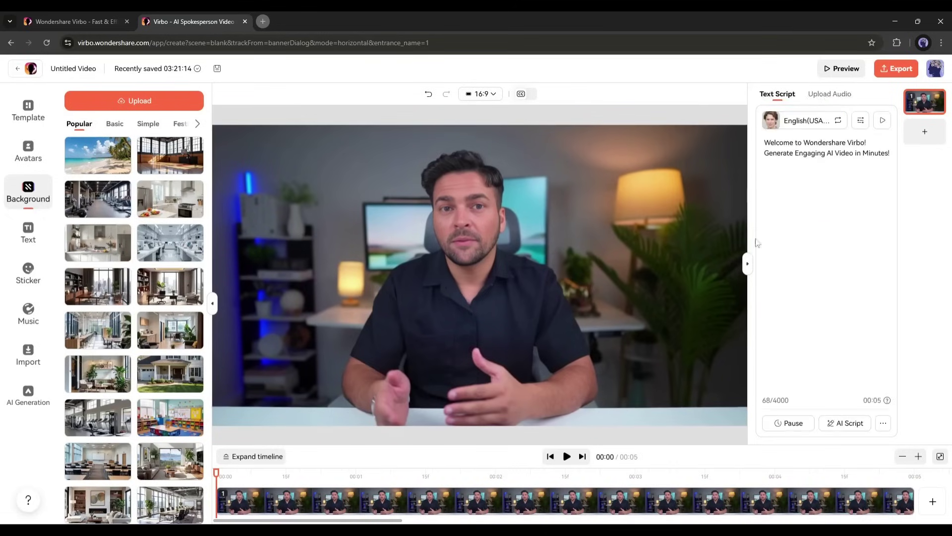
left_click(864, 193)
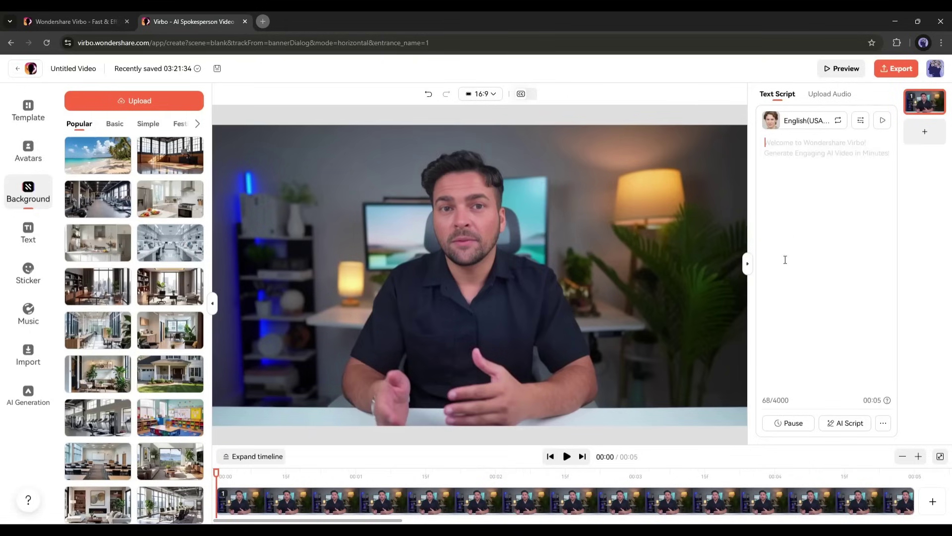
- Have AI Script write an intro of a new host introducing himself to the audience, and apply it
left_click(834, 422)
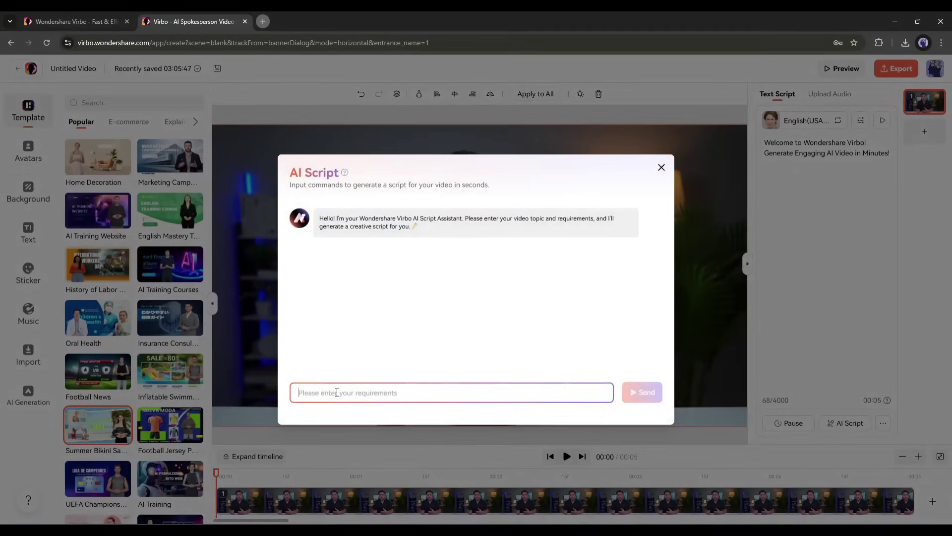
type("Write a intro about a")
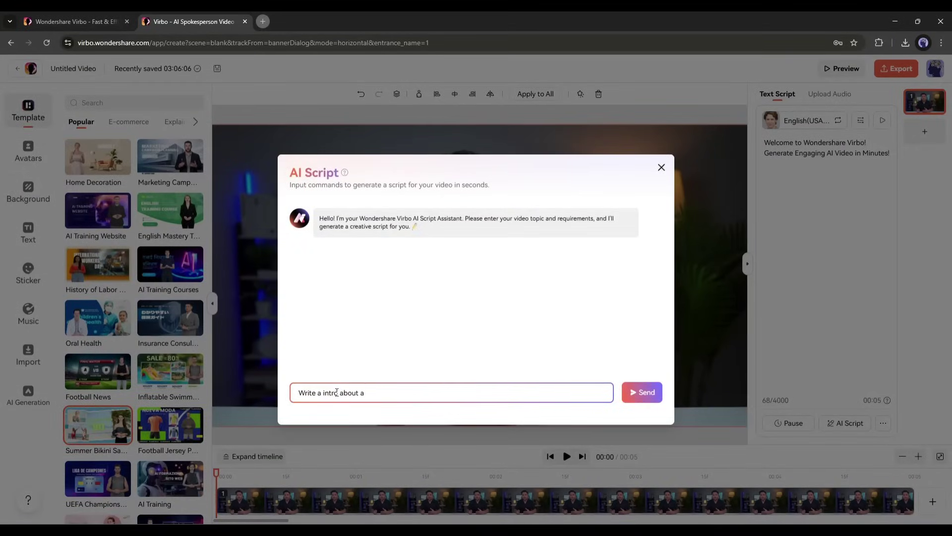
type("new host introduce himself to the audience")
key("Return")
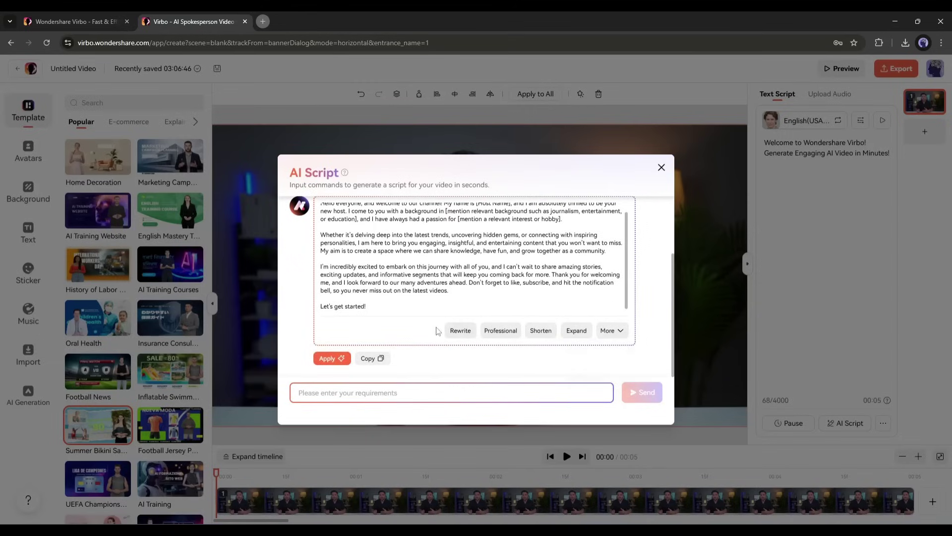
left_click(328, 358)
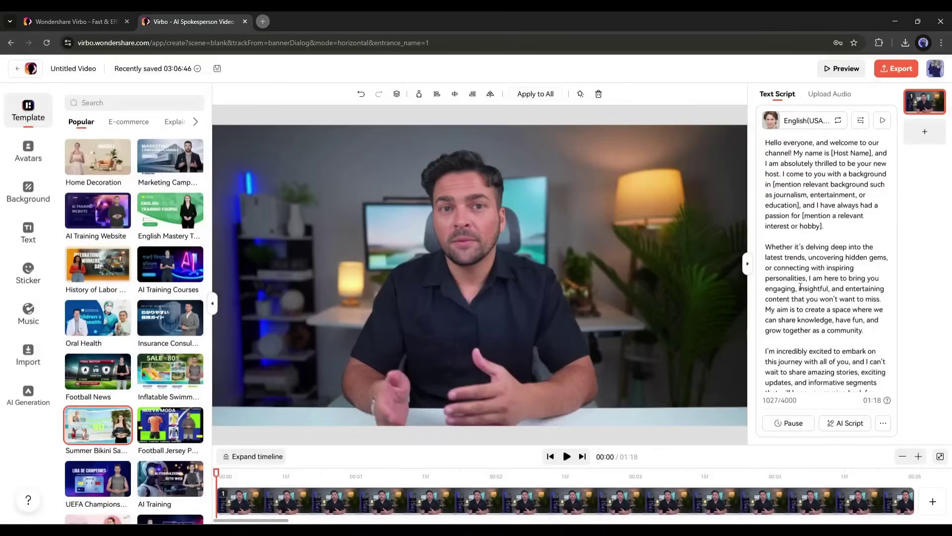
- Fill in the host's name and delete the placeholder and extra background and hobby sentences
left_click_drag(831, 153, 871, 153)
type("Mark")
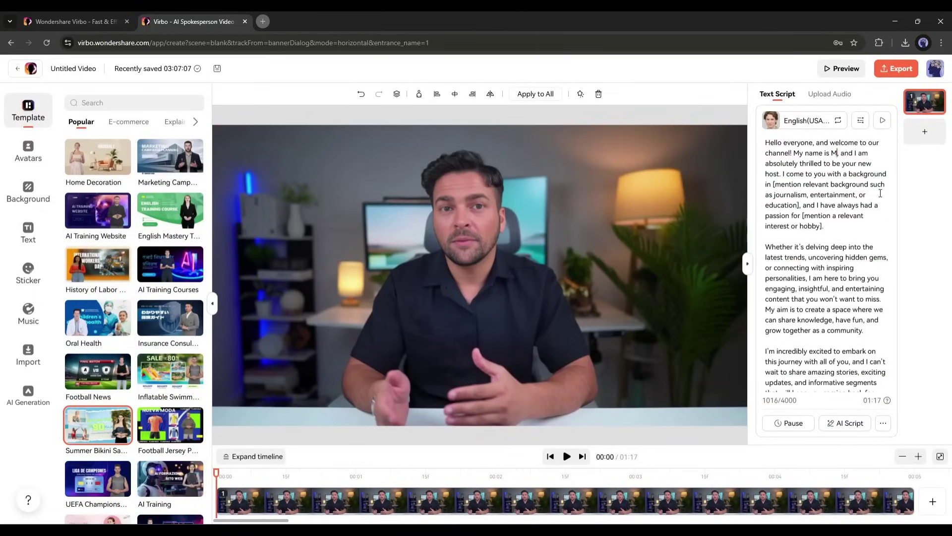
mouse_move(773, 184)
left_mouse_down()
mouse_move(765, 205)
mouse_move(823, 226)
left_mouse_up()
key("BackSpace")
left_click(807, 184)
key("BackSpace")
key("BackSpace")
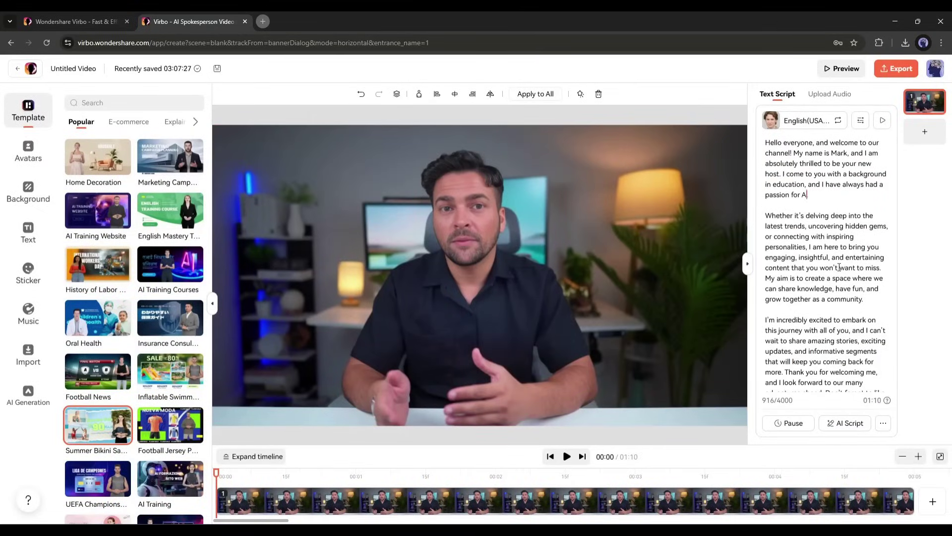
left_click_drag(841, 153, 868, 190)
key("BackSpace")
left_click(766, 225)
key("BackSpace")
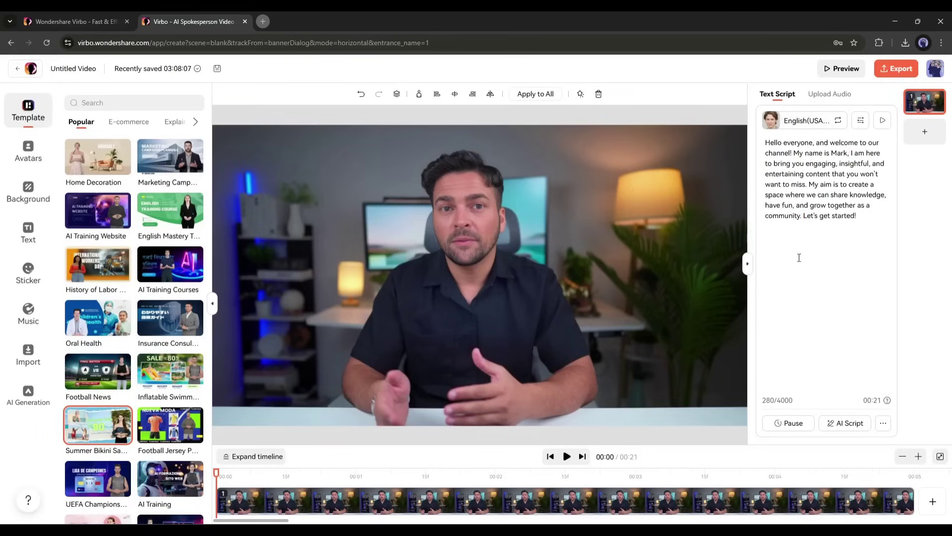
- Filter voices to English, Male, Storytelling, then go to Voice Cloning from the Voiceover dialog
left_click(838, 120)
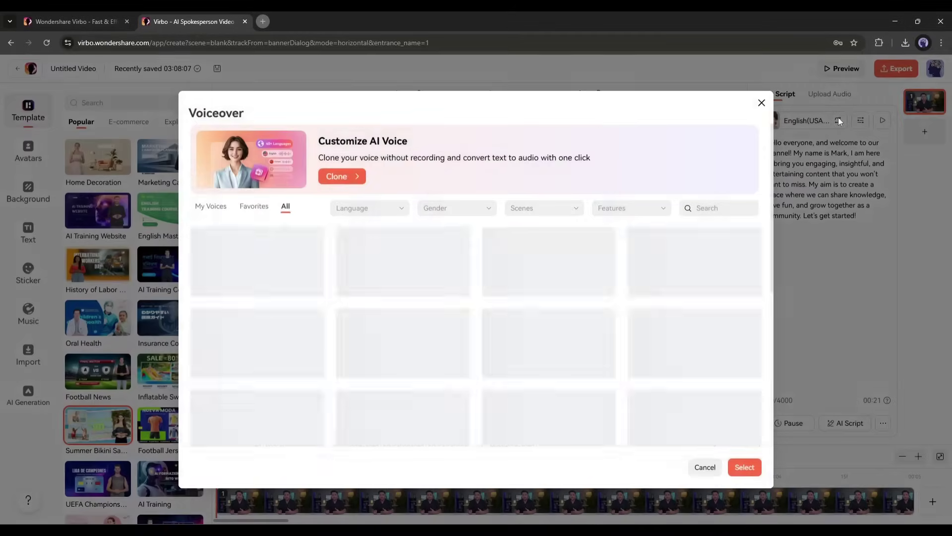
scroll(392, 317, "down", 5)
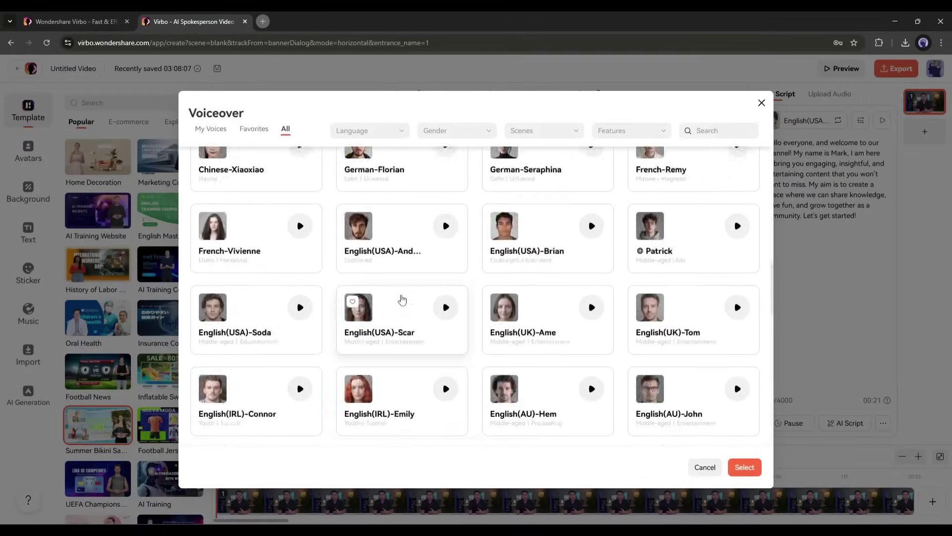
scroll(392, 248, "down", 5)
left_click(369, 131)
scroll(369, 199, "down", 5)
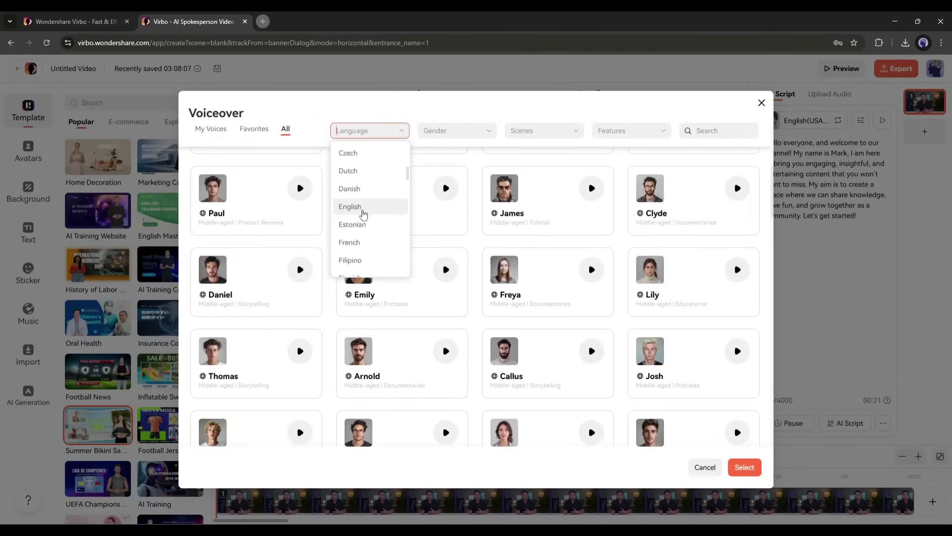
left_click(362, 205)
left_click(456, 131)
left_click(461, 153)
left_click(544, 131)
left_click(537, 187)
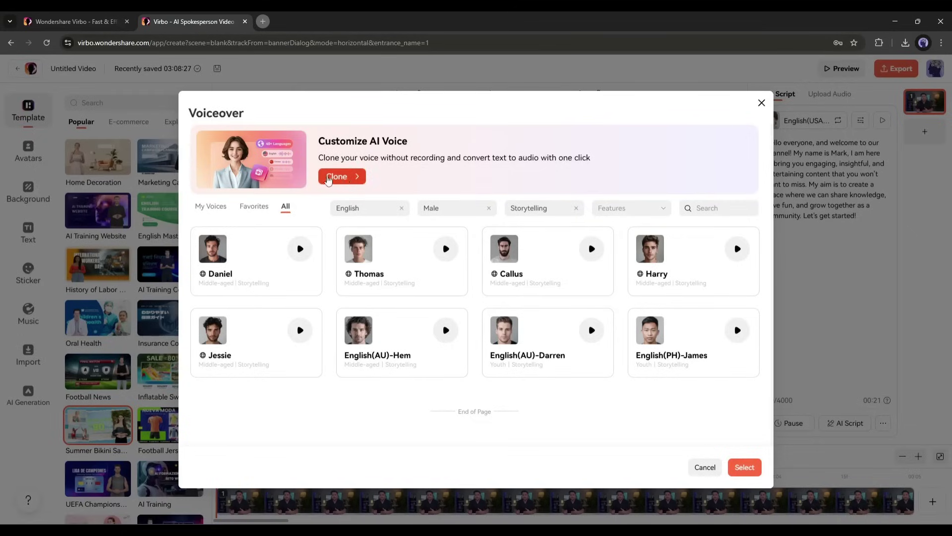
left_click(348, 177)
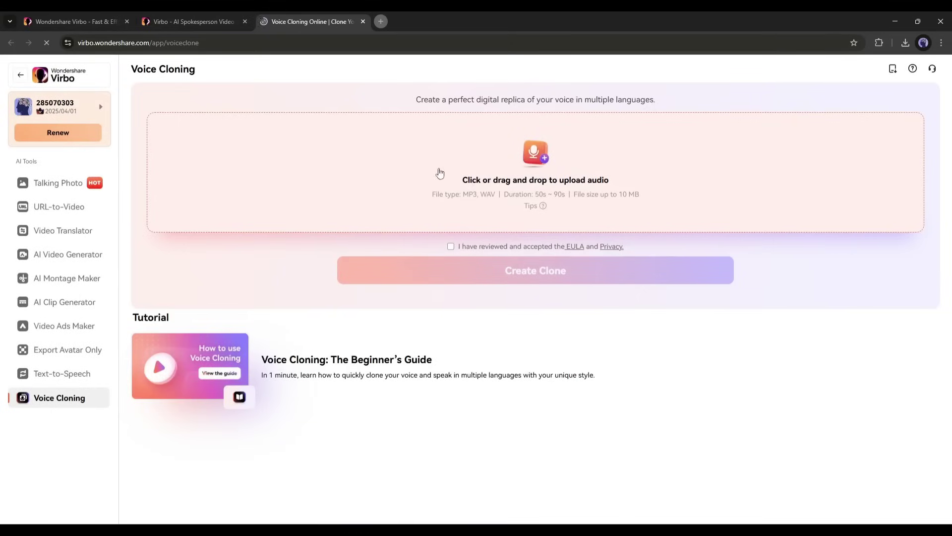
- Upload Notta AI Note.wav as the voice sample and accept the EULA and privacy terms
left_click(491, 181)
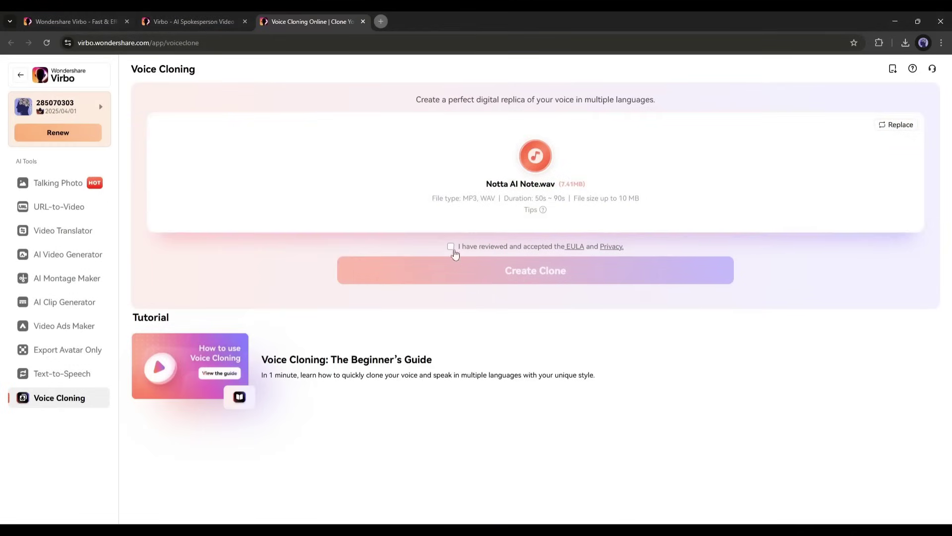
left_click(451, 246)
left_click(493, 275)
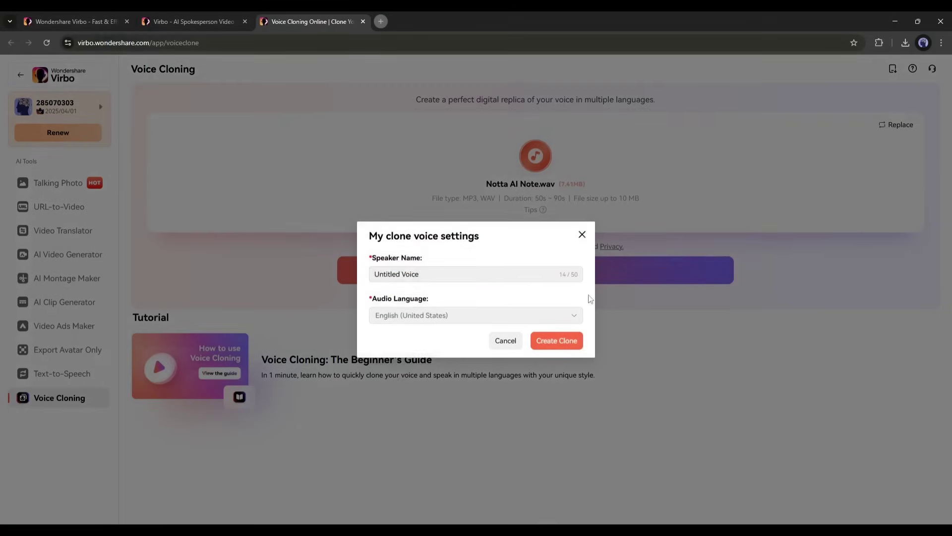
- Name the clone with the speaker's name, set English (United States), and create it
left_click(464, 272)
type("Mark")
left_click(446, 315)
left_click(423, 368)
left_click(557, 340)
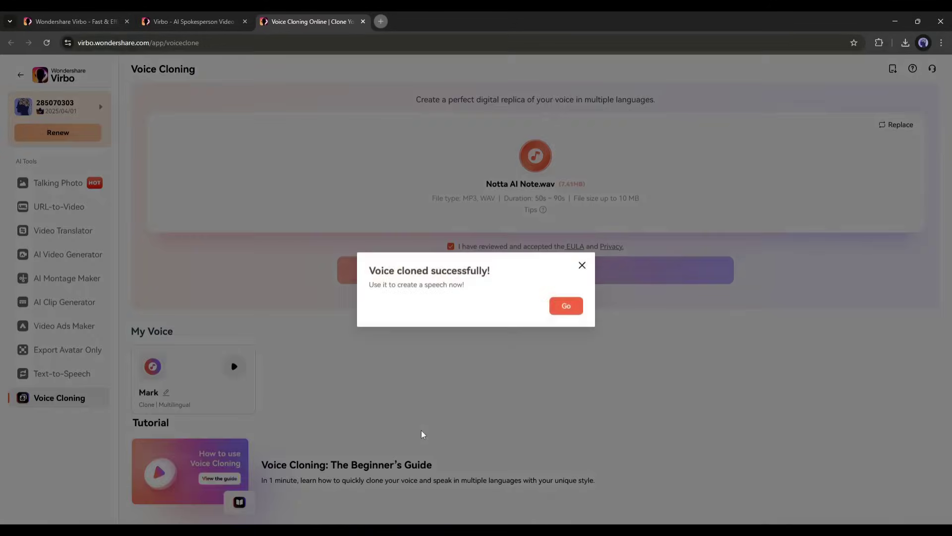
left_click(567, 306)
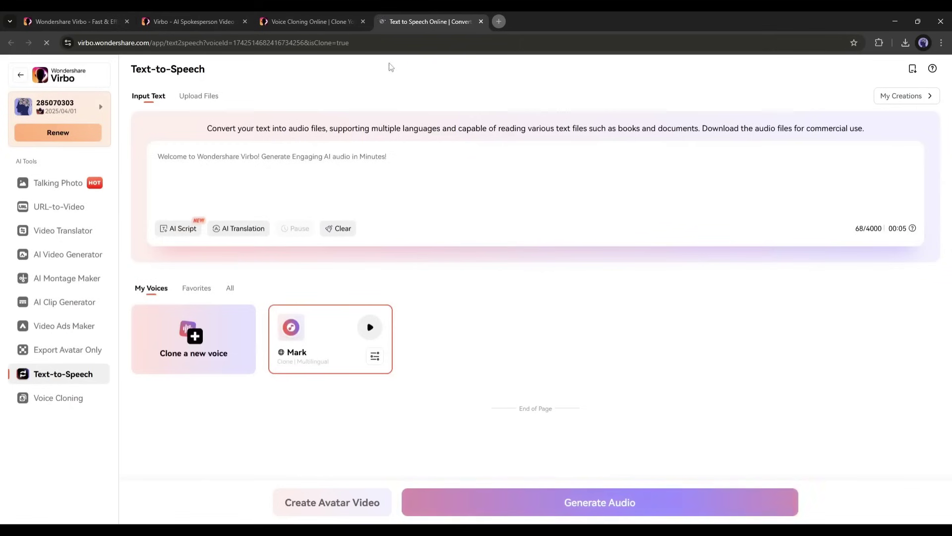
- Apply the newly cloned voice from My Voices to the script and close the extra tabs
left_click(193, 22)
left_click(218, 207)
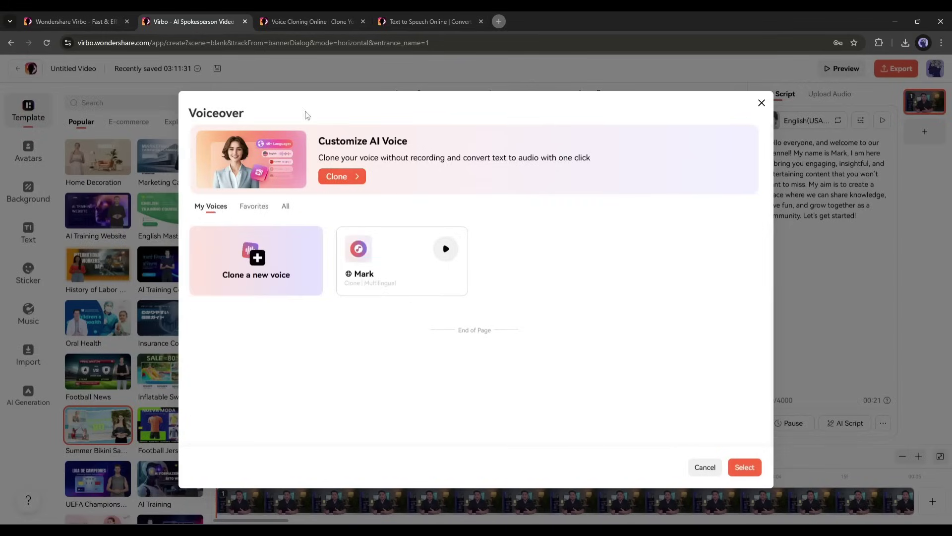
left_click(395, 246)
left_click(744, 467)
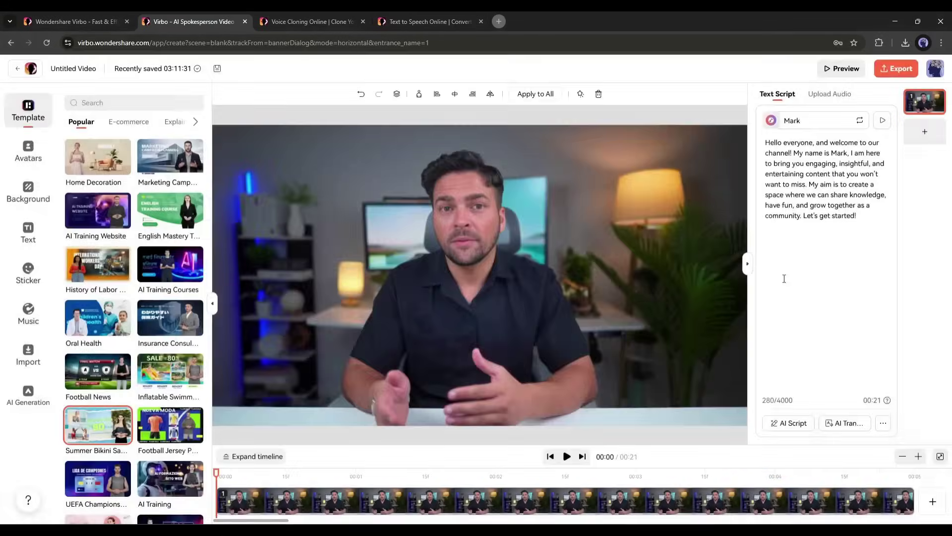
left_click(365, 21)
left_click(365, 20)
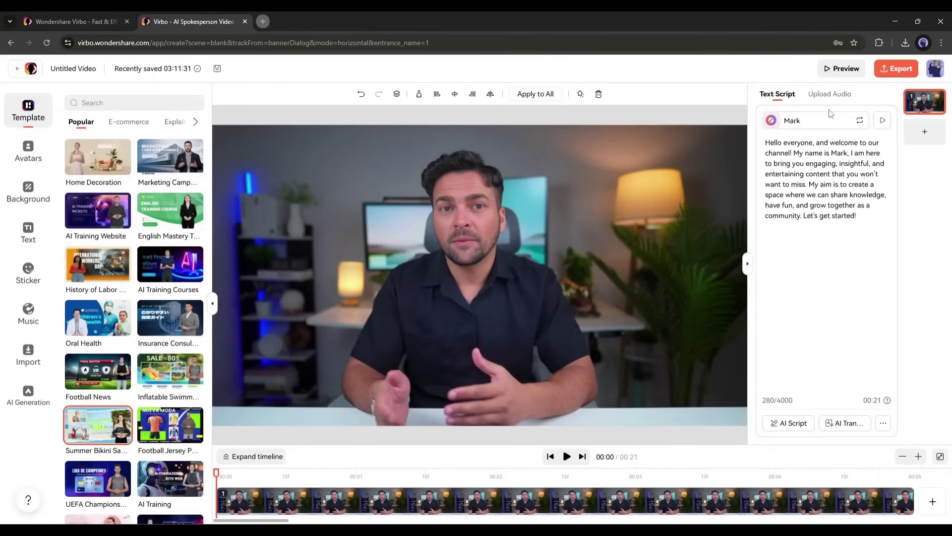
- Browse the Text, Sticker, Music and Media panels, ending on AI Generation
left_click(28, 232)
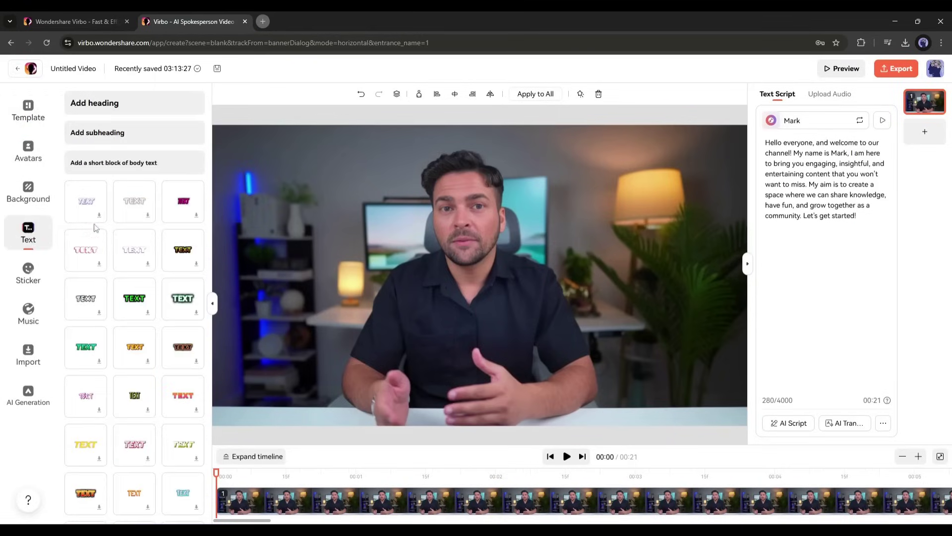
left_click(28, 277)
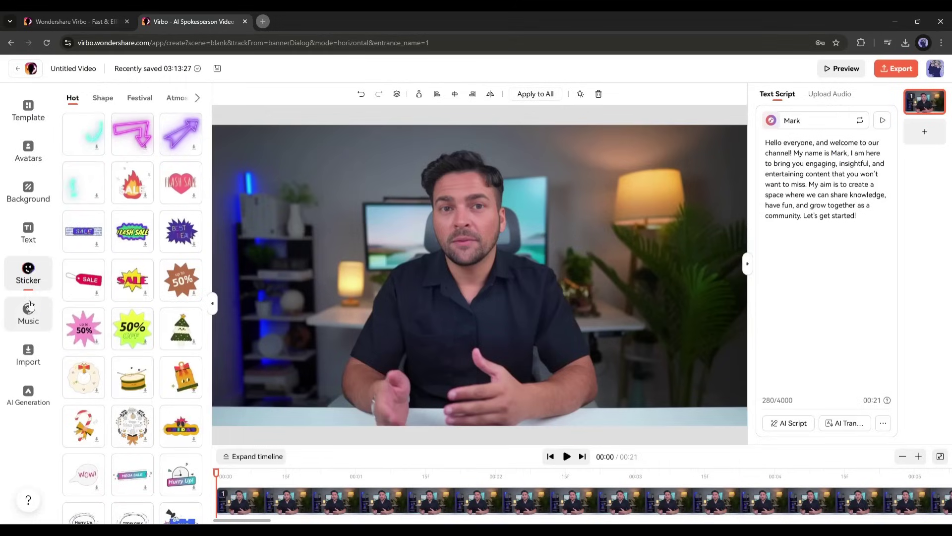
left_click(30, 304)
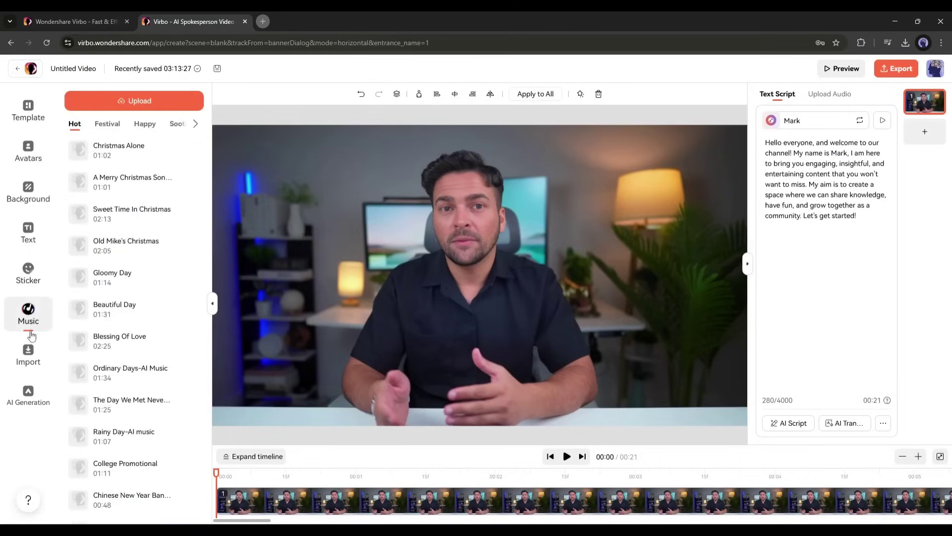
left_click(30, 357)
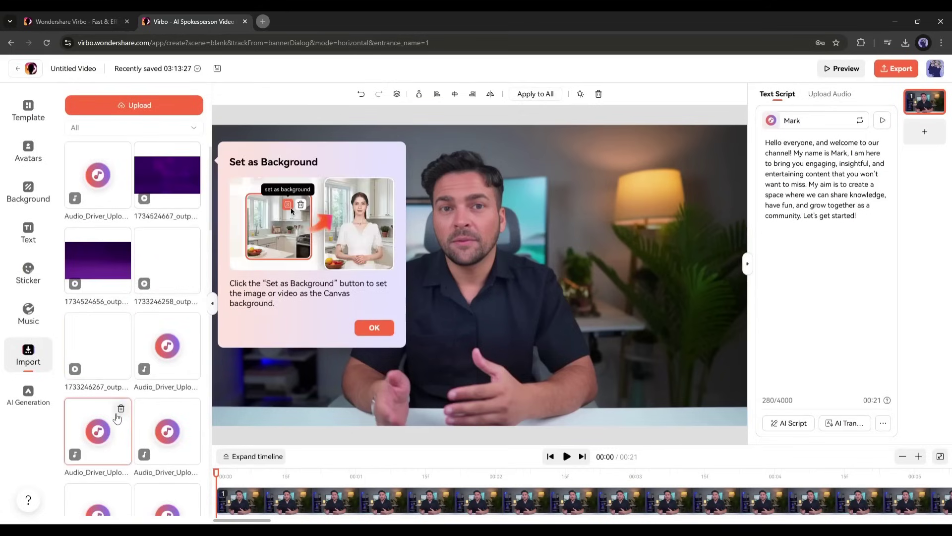
scroll(121, 417, "down", 4)
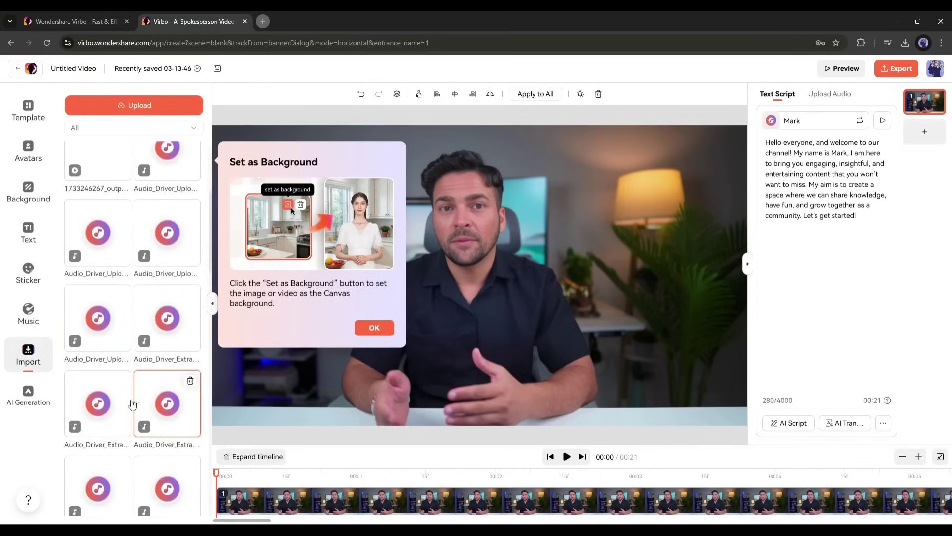
left_click(39, 393)
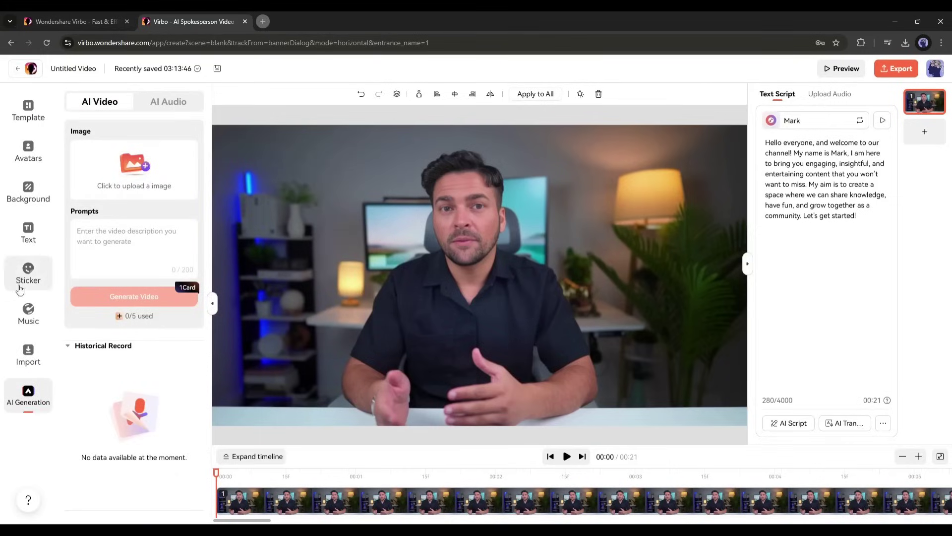
- Generate an AI video from the uploaded old-book image with the prompt 'A old book flipping'
left_click(159, 102)
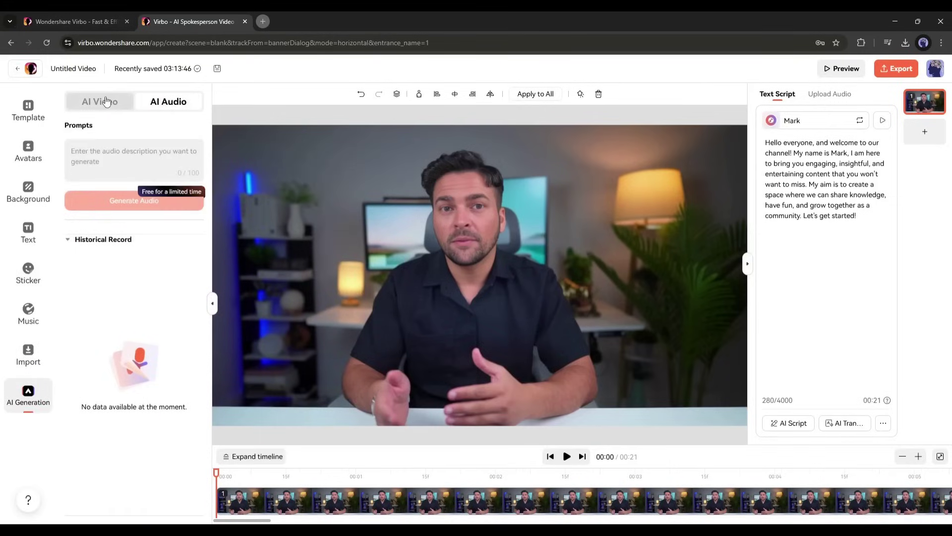
left_click(105, 101)
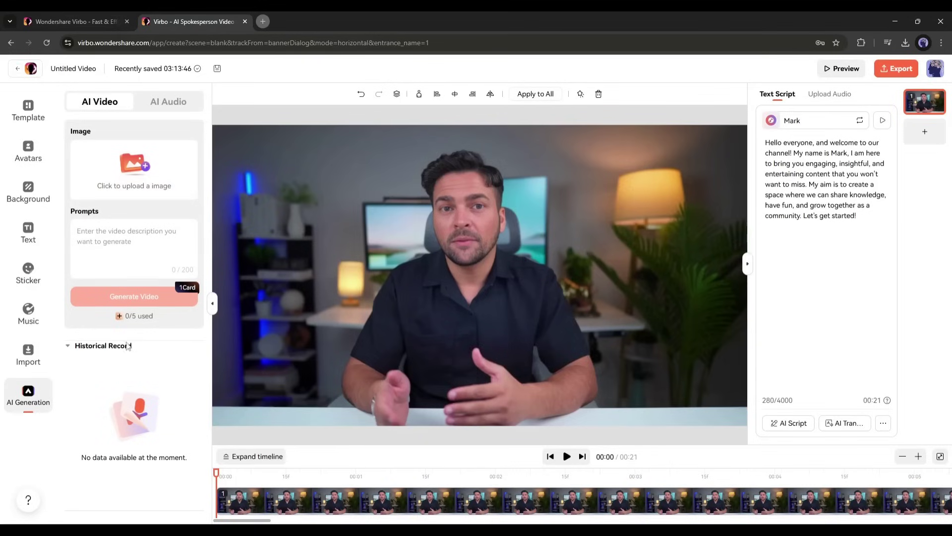
left_click(113, 250)
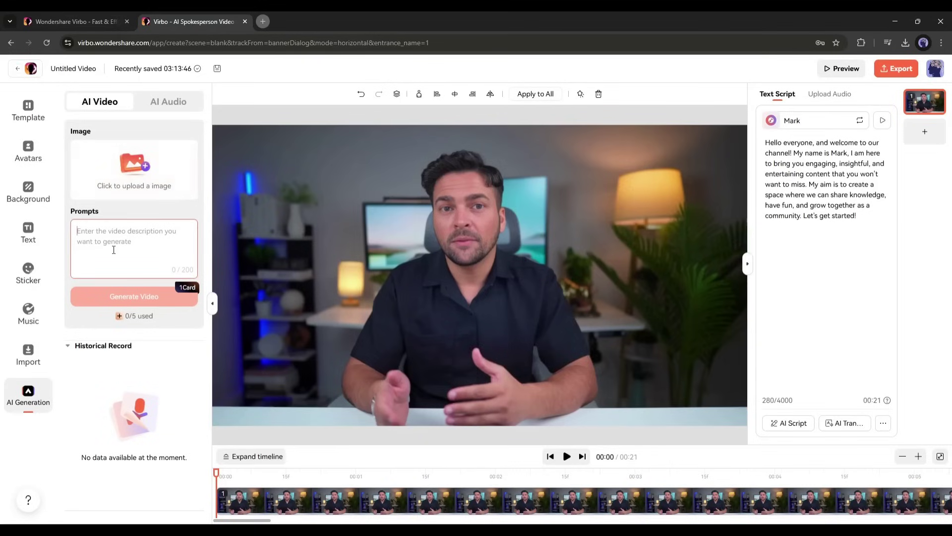
left_click(113, 157)
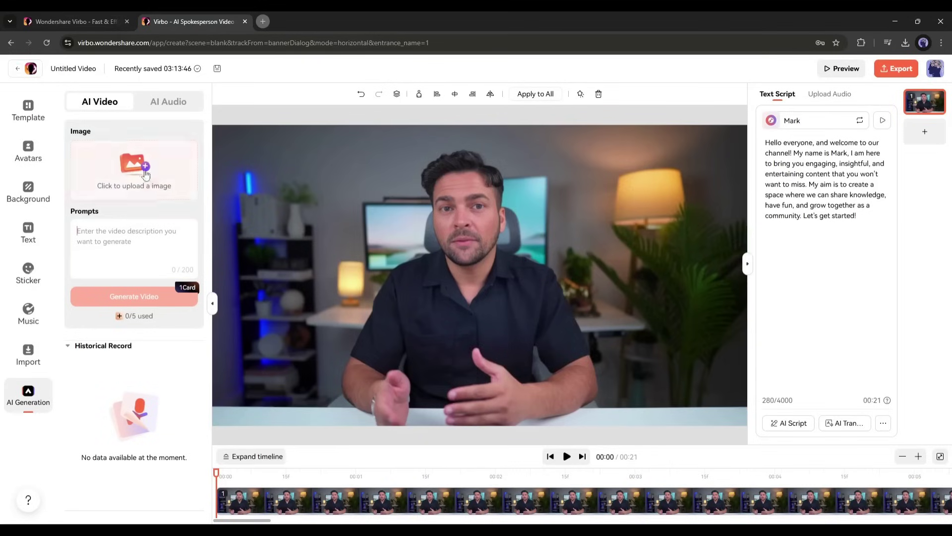
left_click(129, 237)
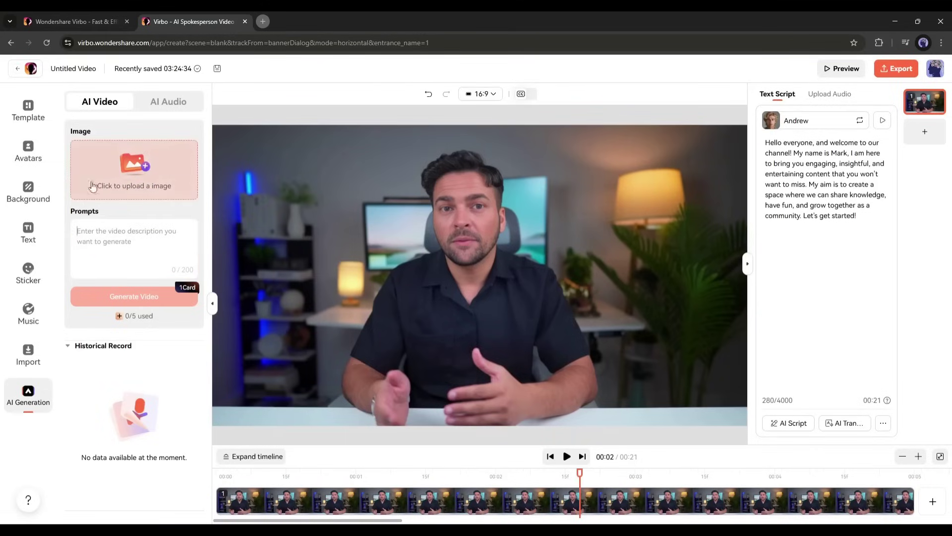
left_click(132, 159)
double_click(318, 177)
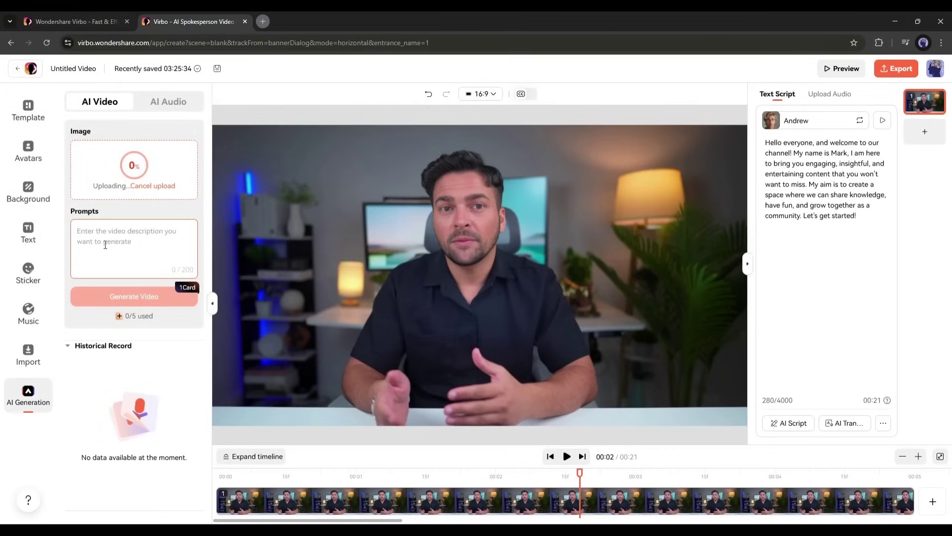
type("A old book flipping")
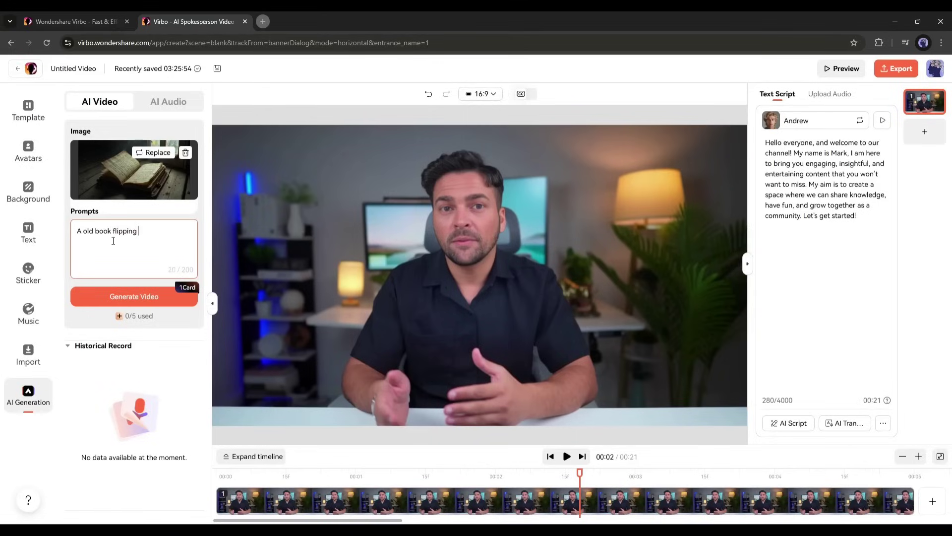
left_click(154, 297)
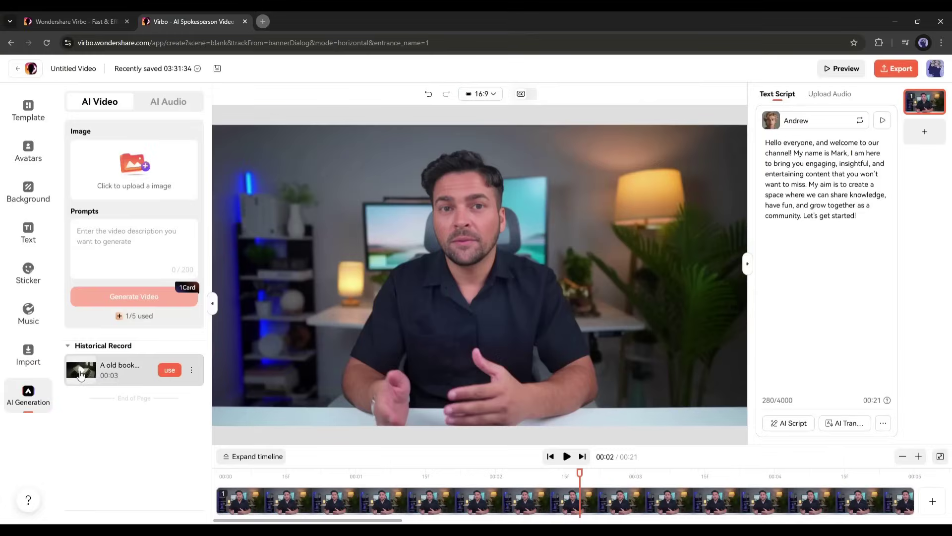
- Review the old-book clip, generate a 5-second aged-book clip with a candle, and preview it
left_click(81, 371)
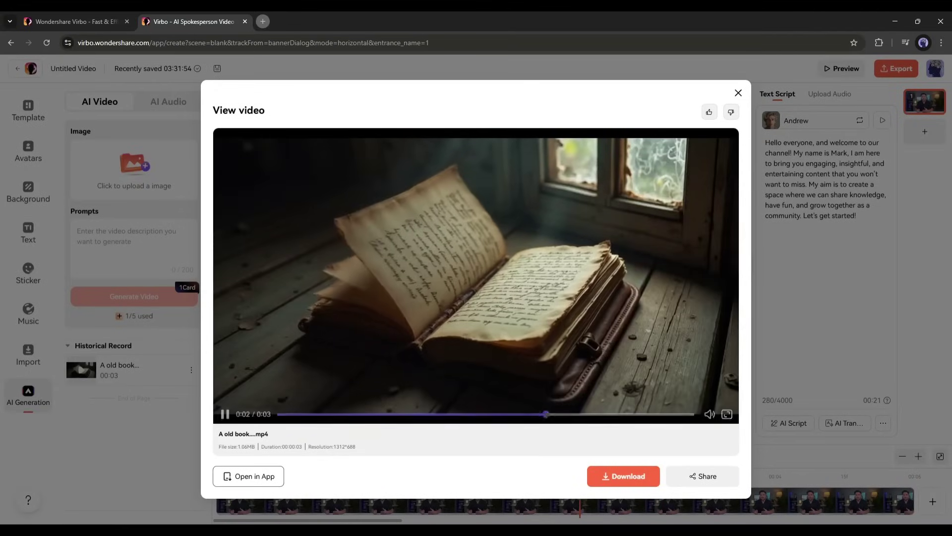
left_click(738, 93)
left_click(143, 245)
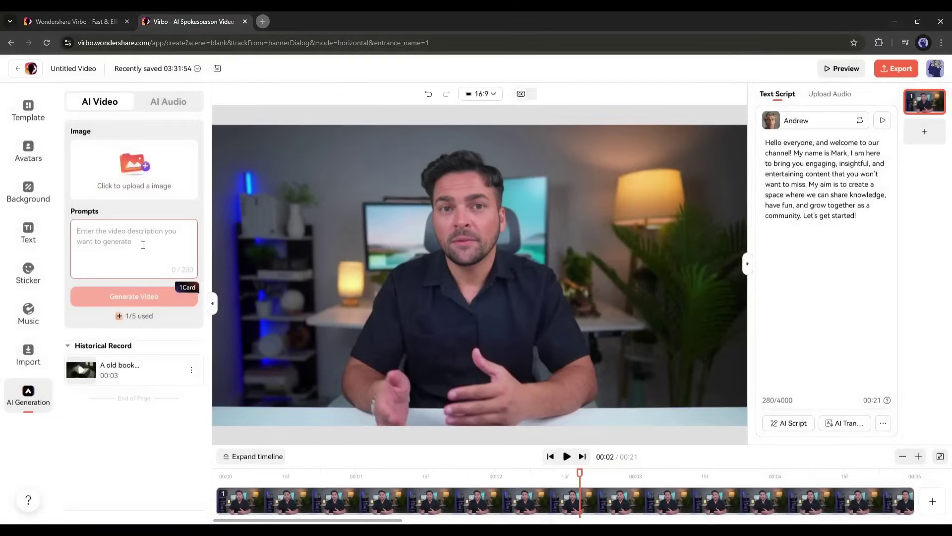
type("A ")
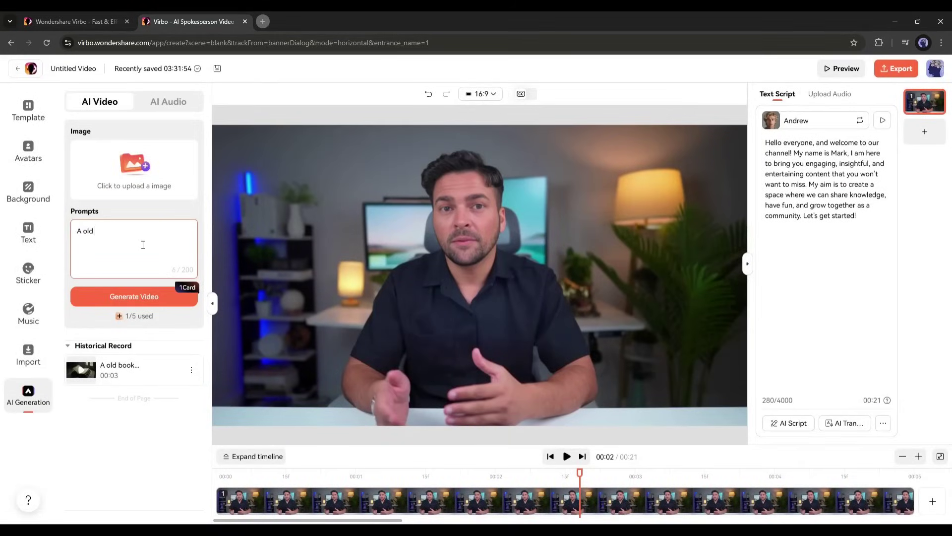
type("old")
key("ctrl+v")
left_click(144, 296)
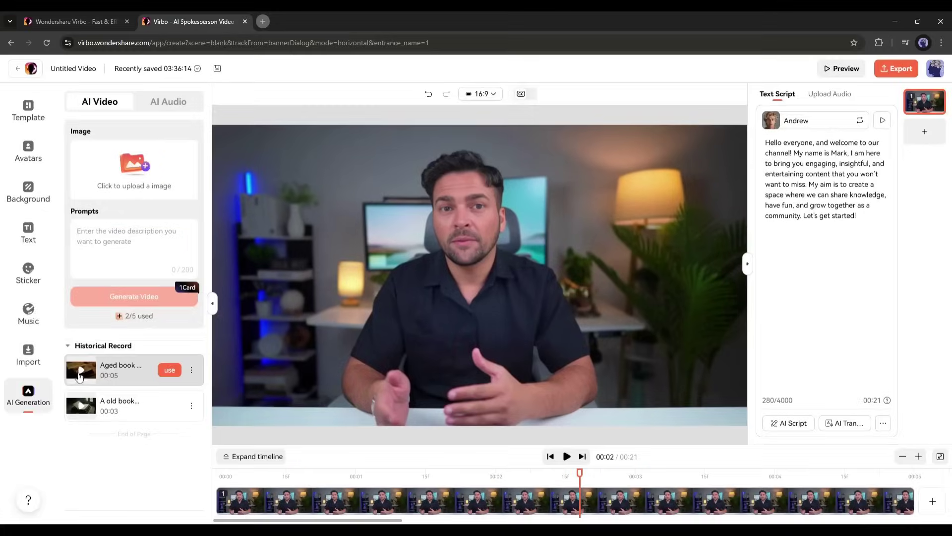
left_click(78, 372)
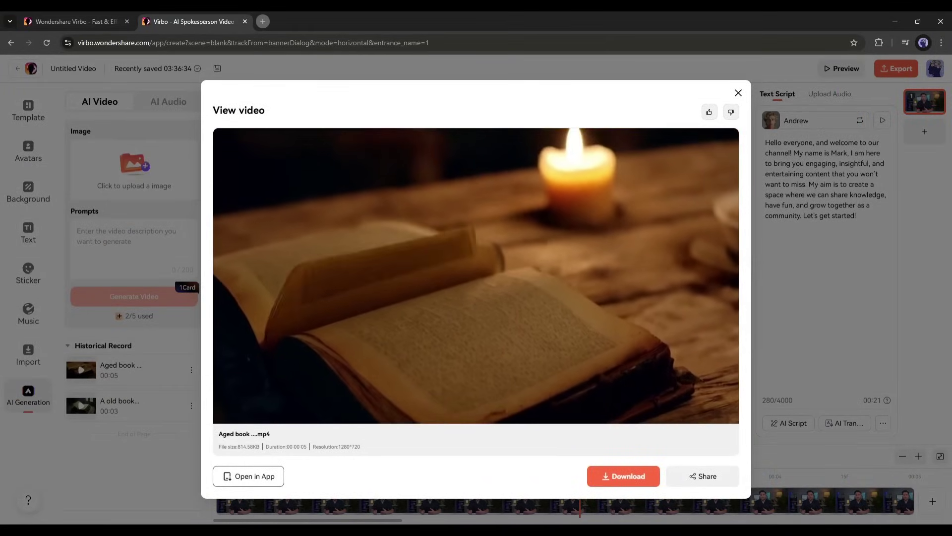
key("Escape")
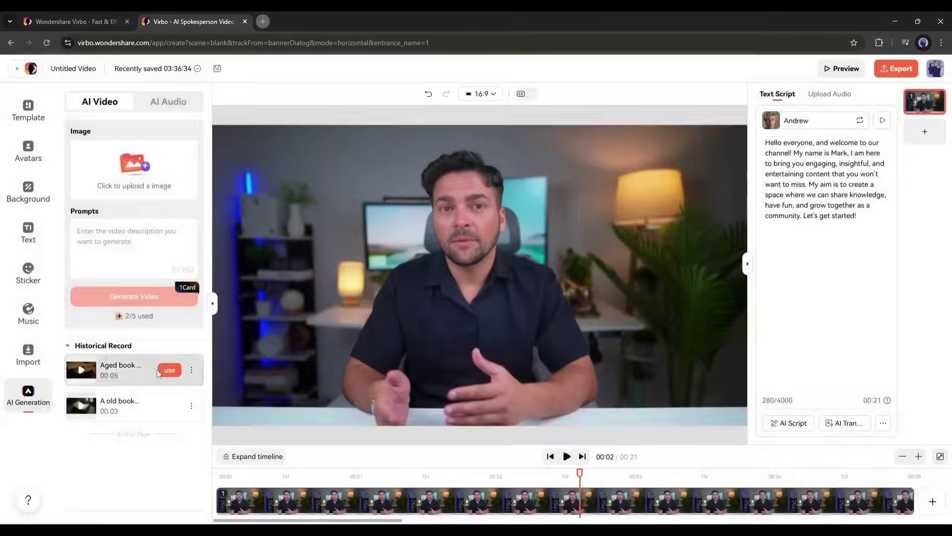
- Add a second scene after the presenter, using the Aged book history clip as its background
left_click_drag(581, 474, 916, 475)
left_click(932, 501)
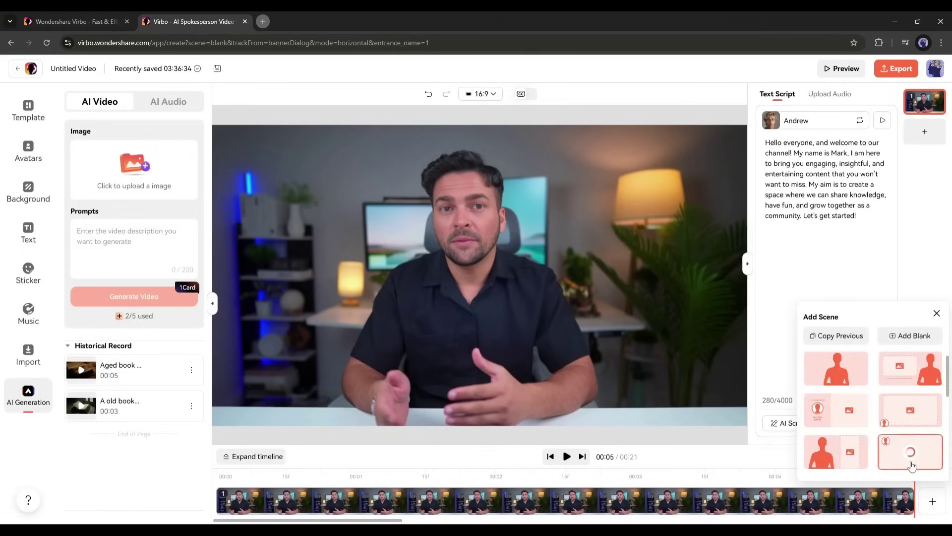
left_click(910, 451)
mouse_move(117, 398)
left_click(169, 370)
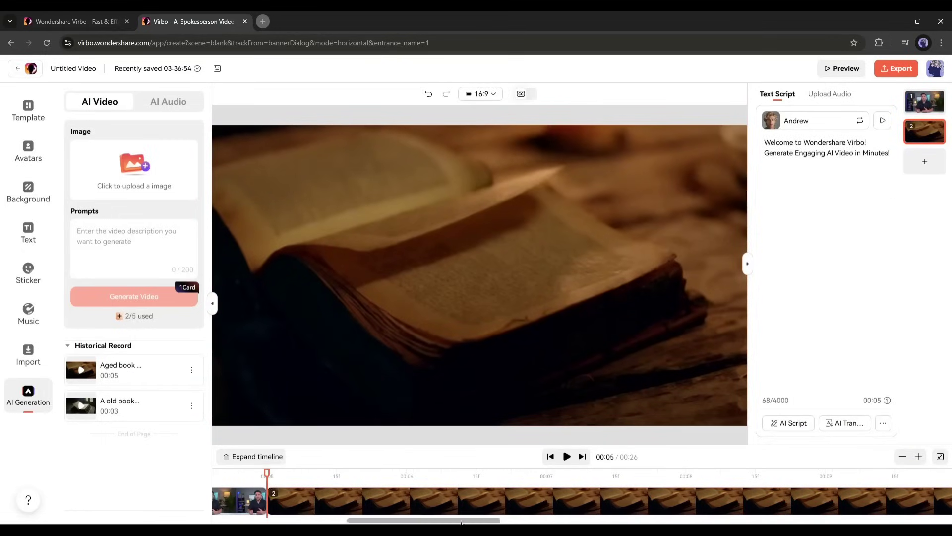
- Scrub through the book scene and back to the presenter scene to review the 26-second video
left_click(472, 475)
left_click_drag(474, 474, 650, 474)
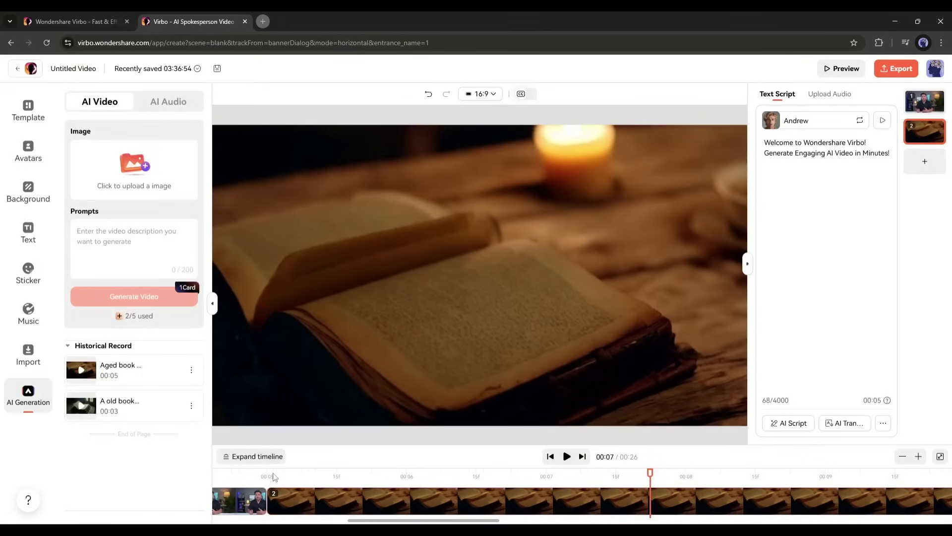
left_click_drag(248, 475, 213, 473)
- Export the project, then play the 1920×1080 Untitled Video.mp4 from My Creations
left_click(897, 69)
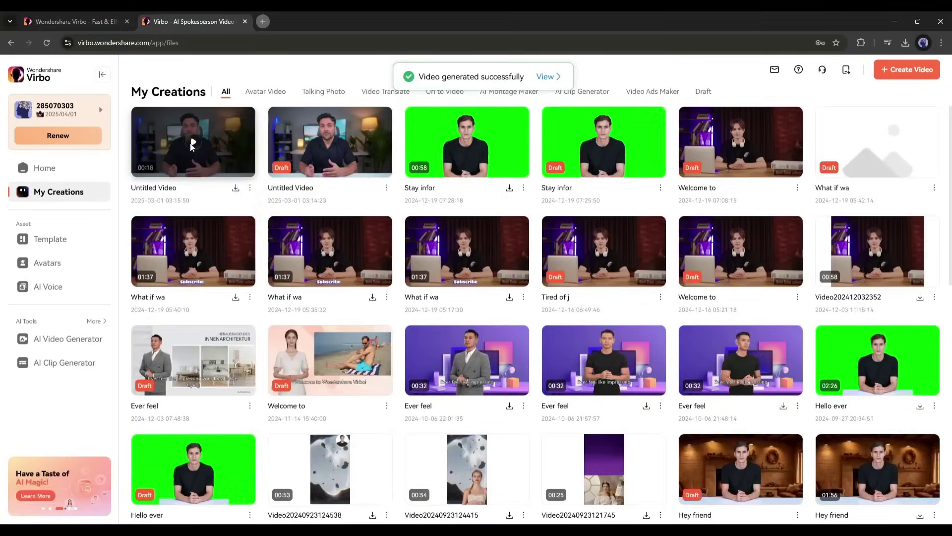
left_click(192, 146)
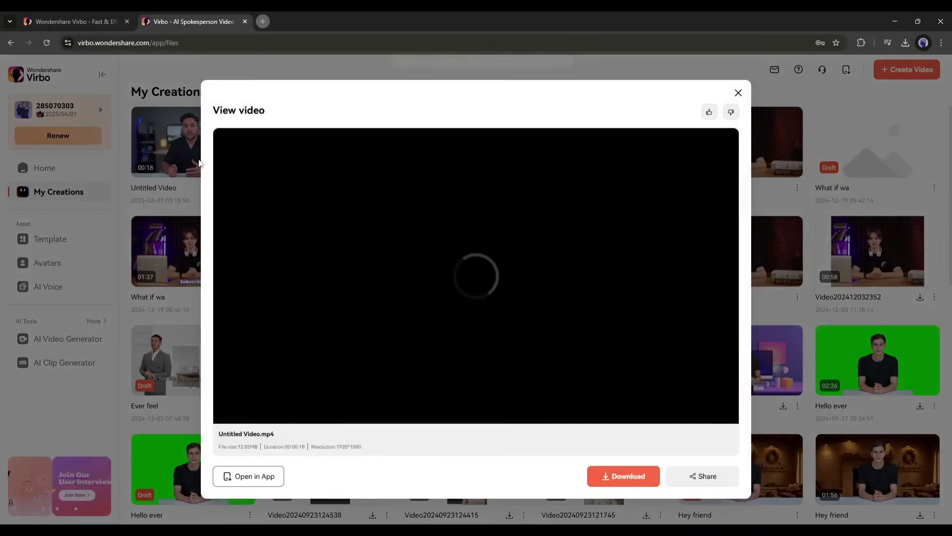